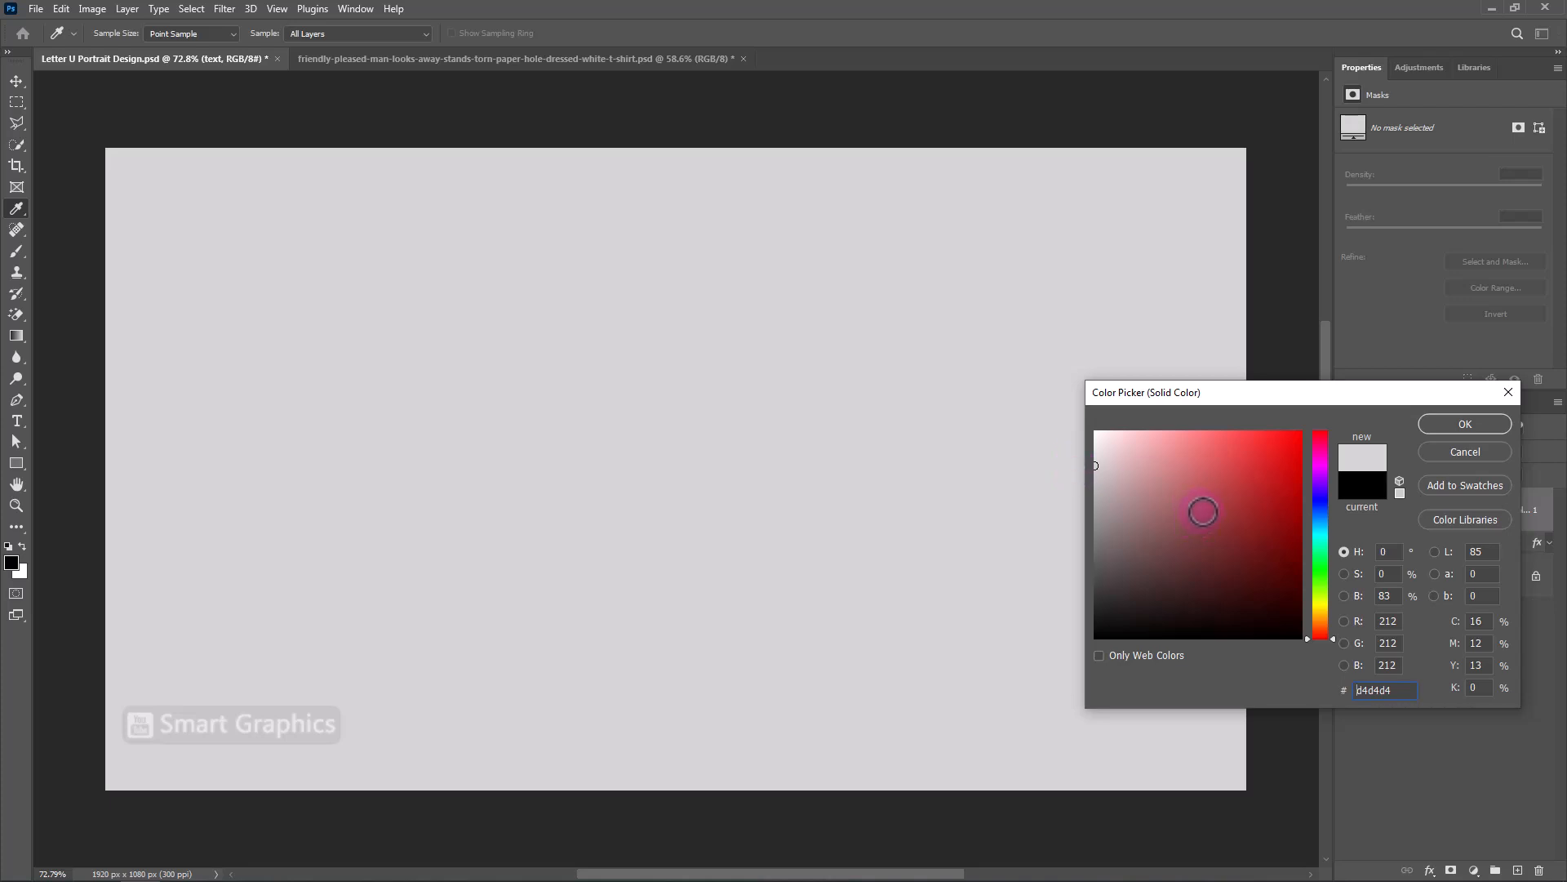
Step: Set the Solid Color fill layer to light grey #cacaca and confirm the colour
{"action": "left_click_drag", "start_coordinate": [1095, 487], "coordinate": [1083, 473]}
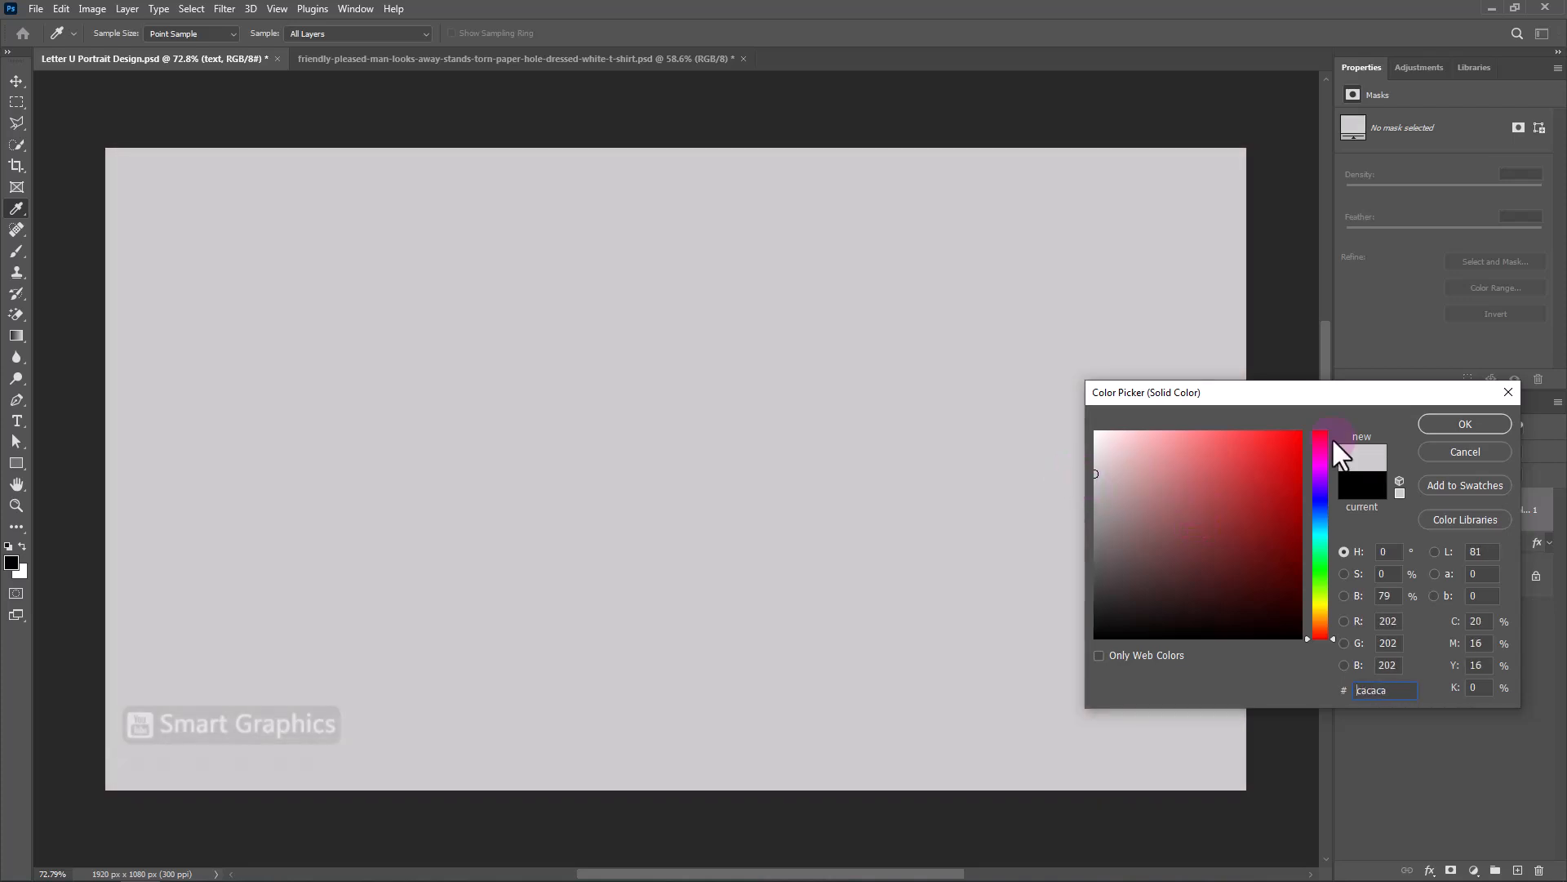
{"action": "left_click", "coordinate": [1450, 426]}
{"action": "key", "text": "c"}
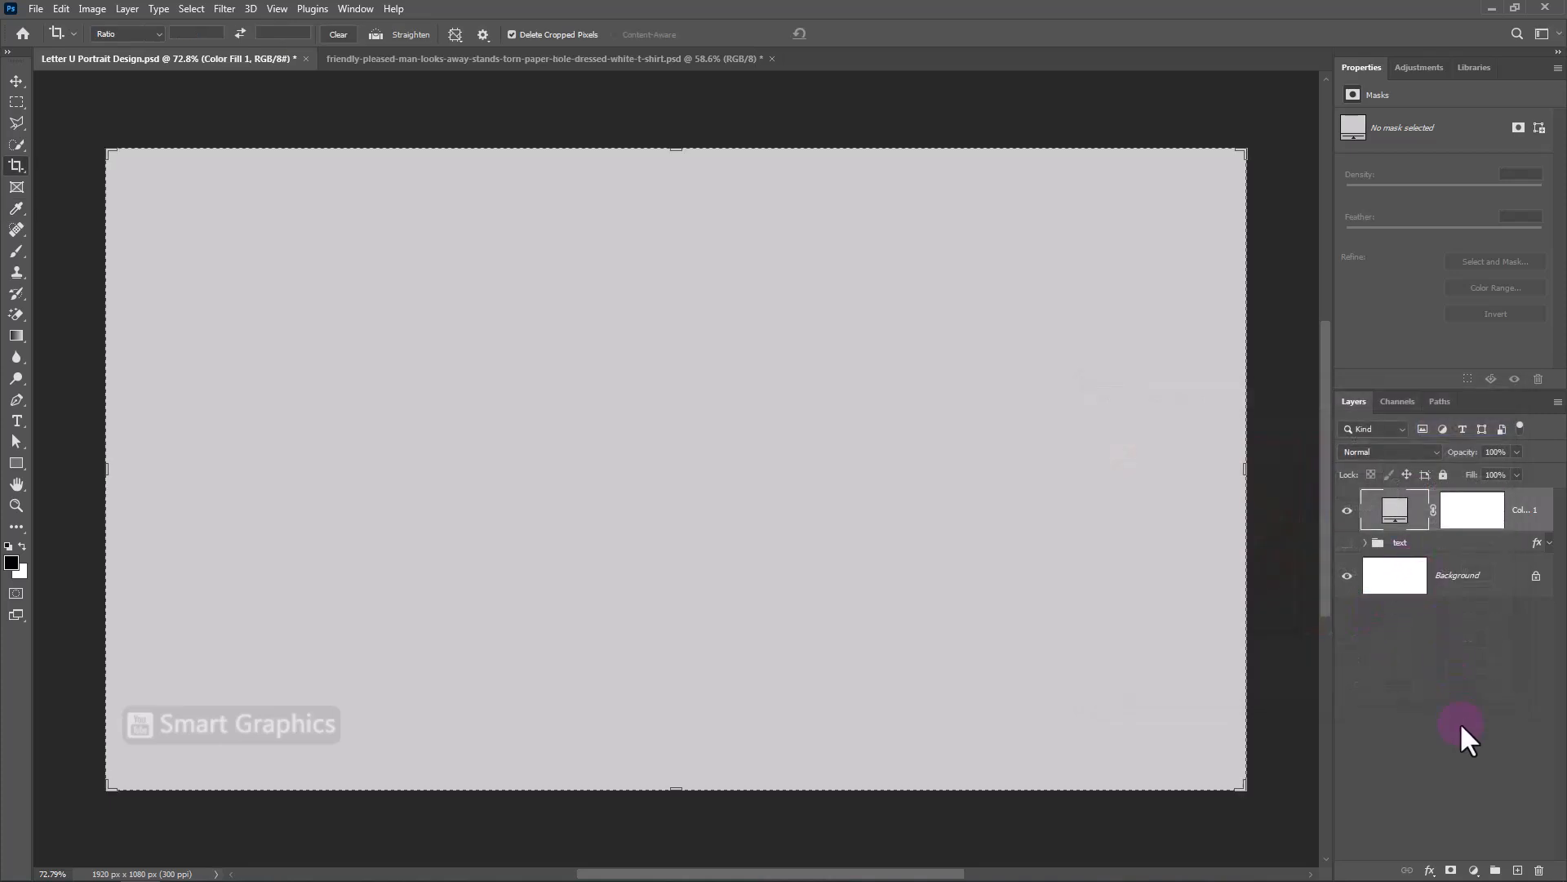
Step: Add a new empty layer above the colour fill and choose the Soft Round brush with 0% hardness
{"action": "left_click", "coordinate": [1520, 871]}
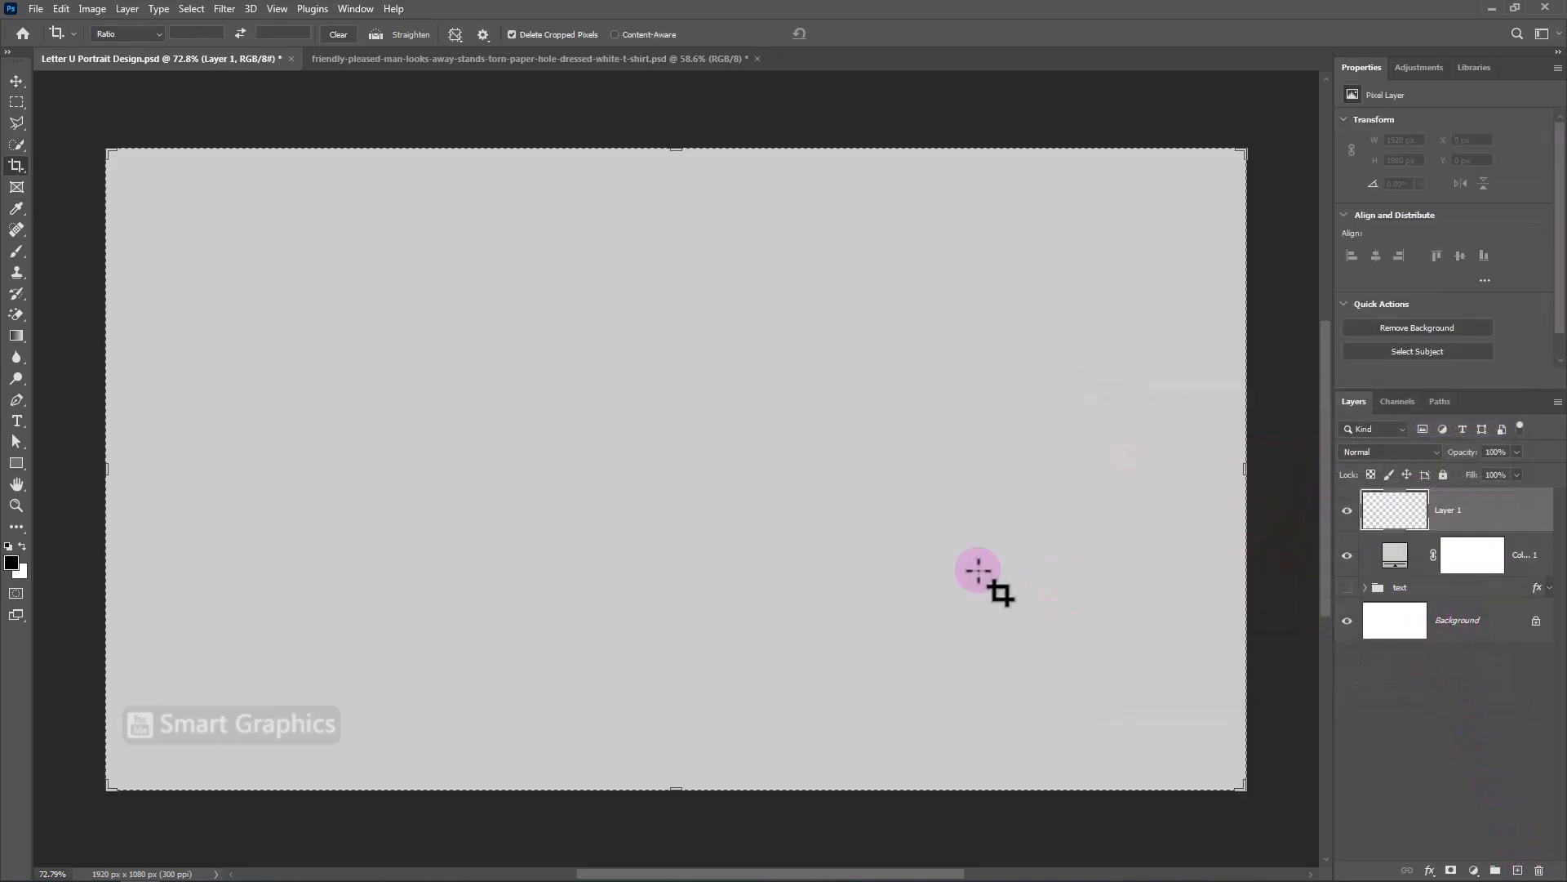
{"action": "left_click", "coordinate": [16, 249]}
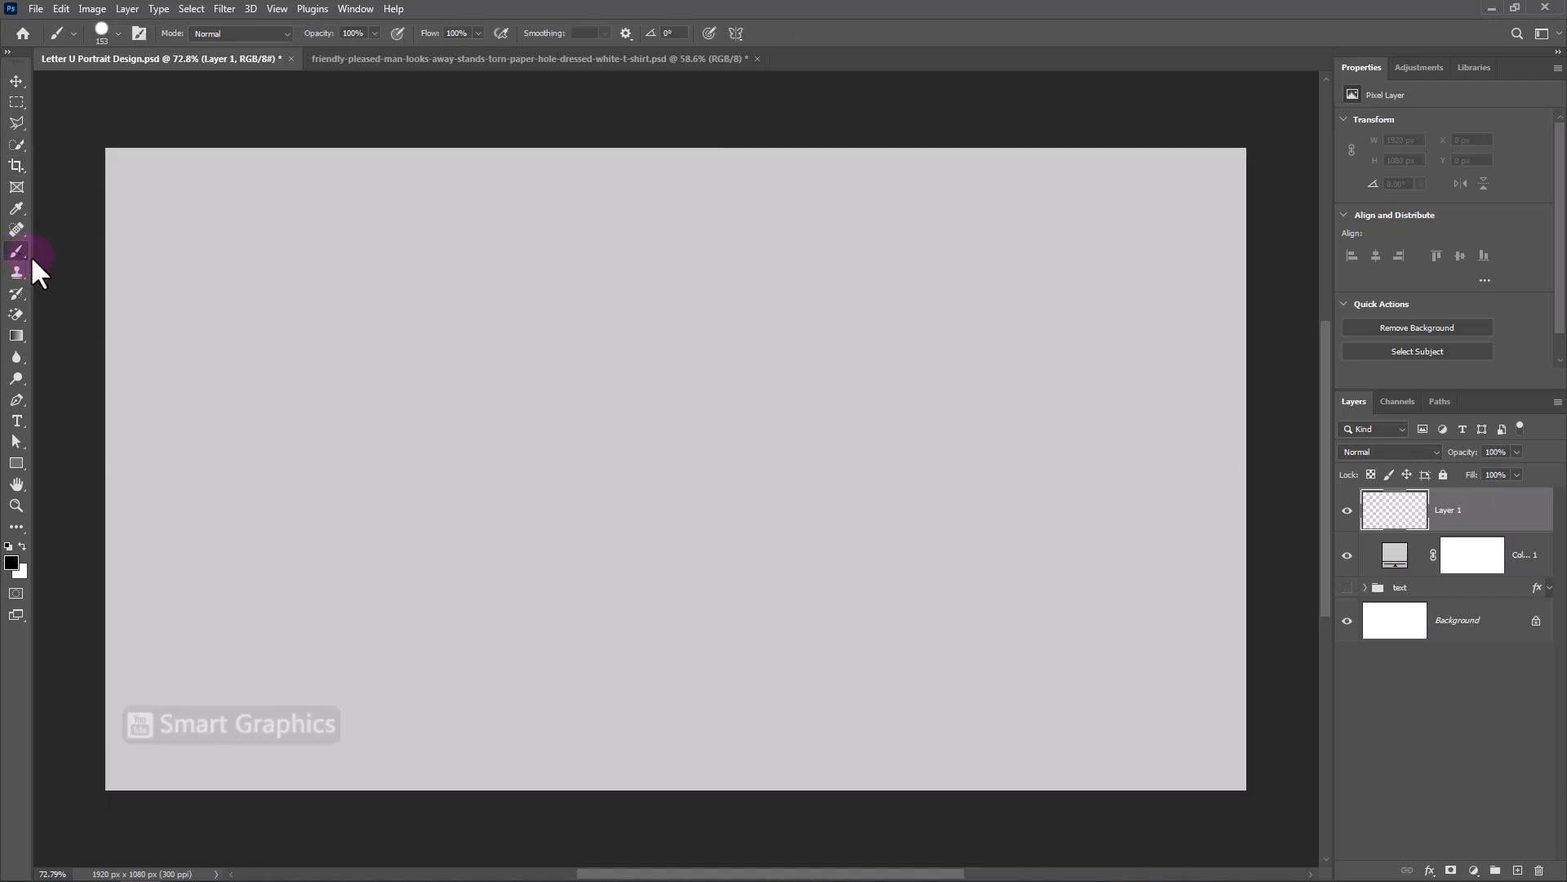
{"action": "right_click", "coordinate": [671, 429]}
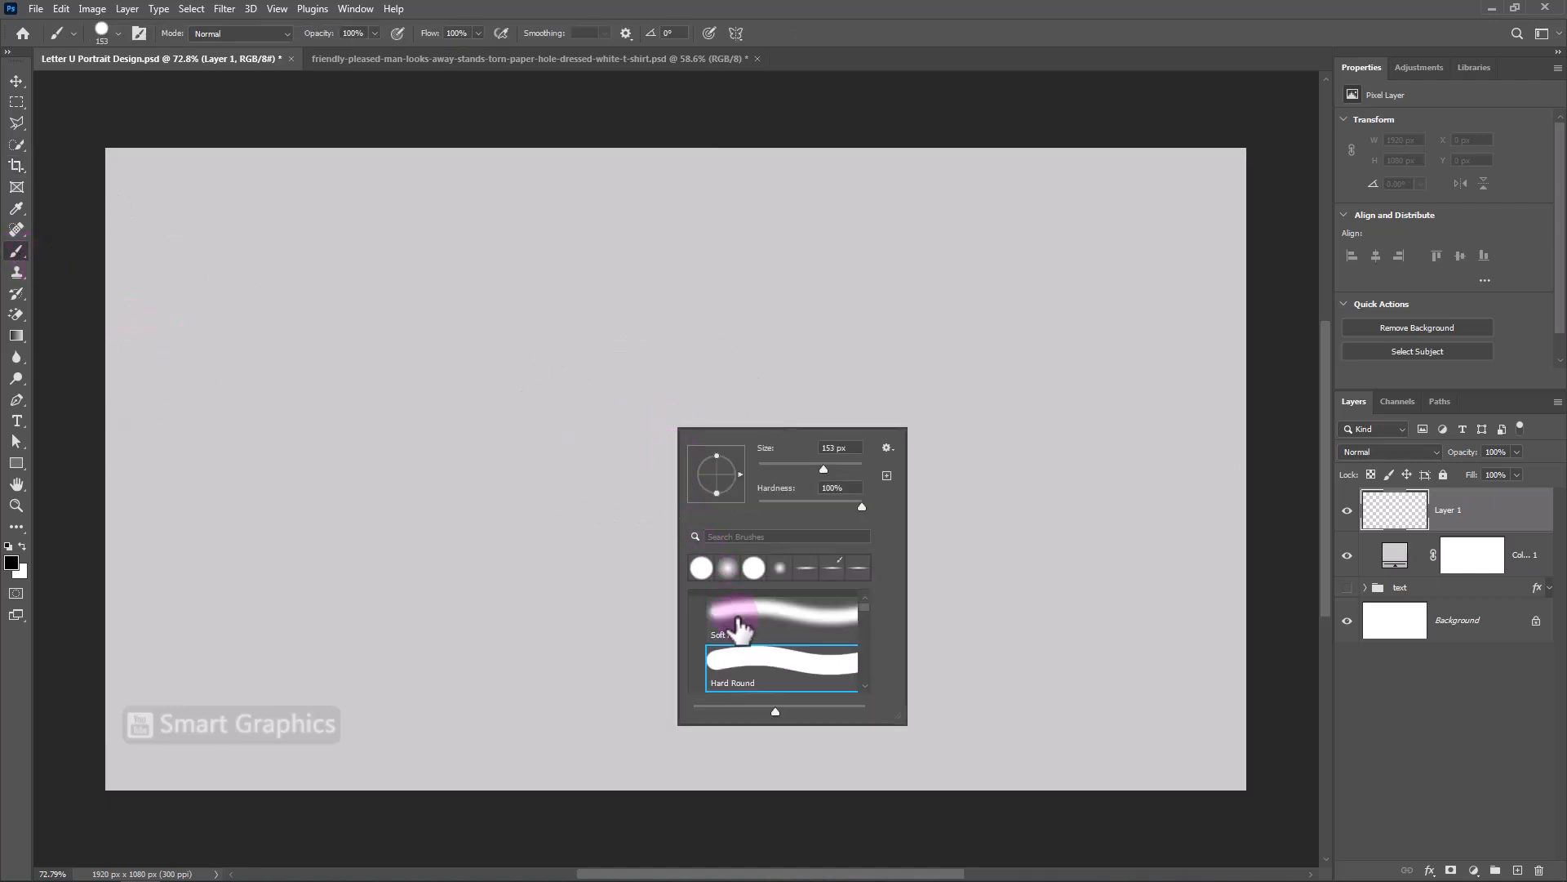
{"action": "left_click", "coordinate": [739, 627]}
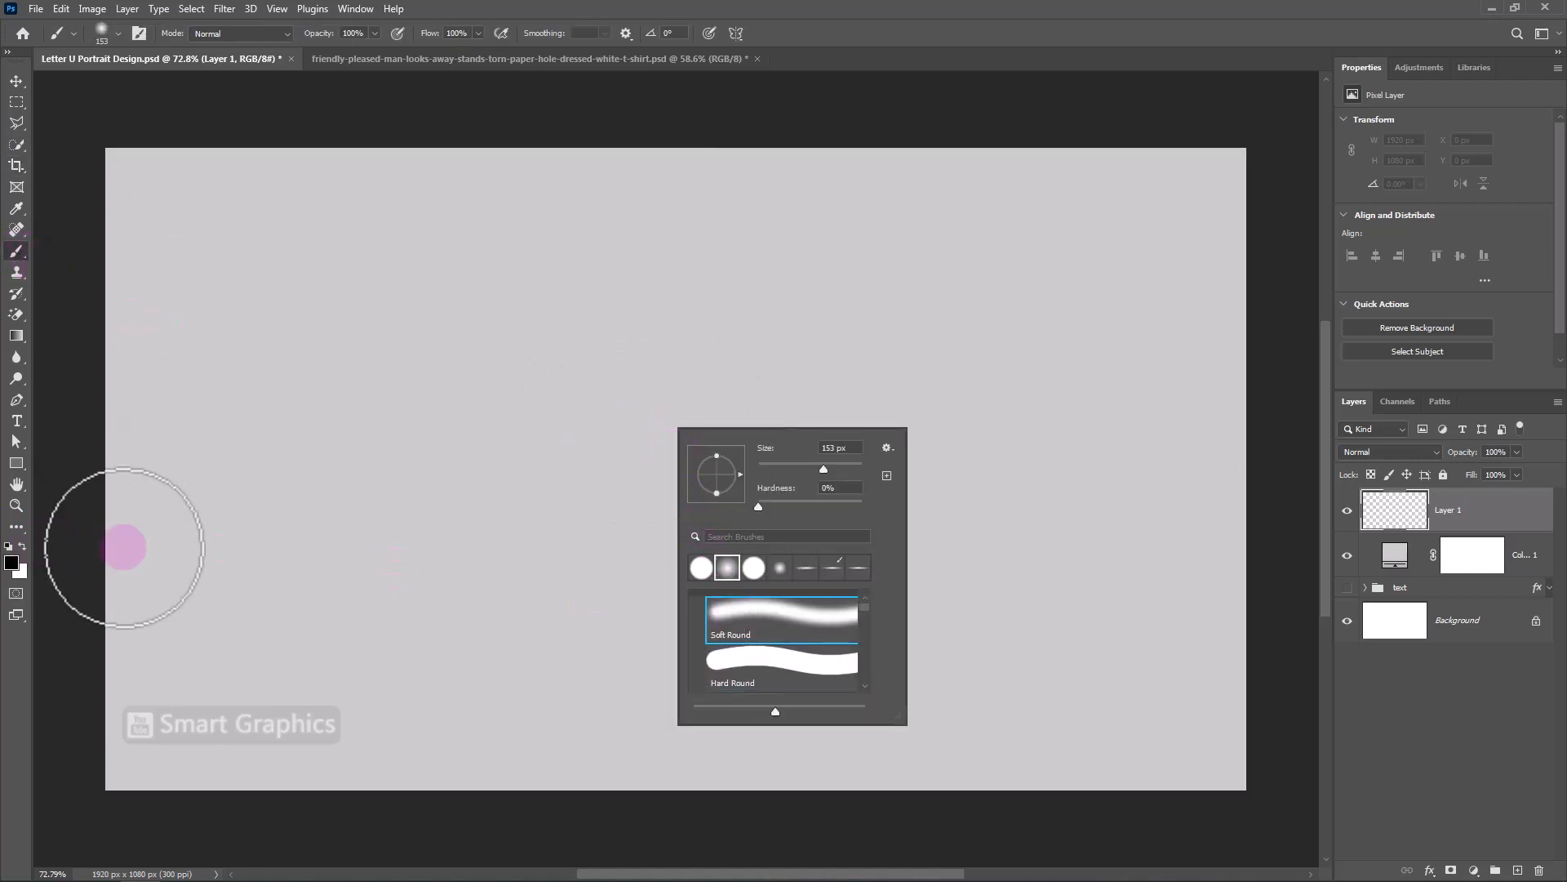
Step: Sample the grey background as the foreground colour and lighten it to #e4e4e4 for painting
{"action": "left_click", "coordinate": [318, 531], "text": "alt"}
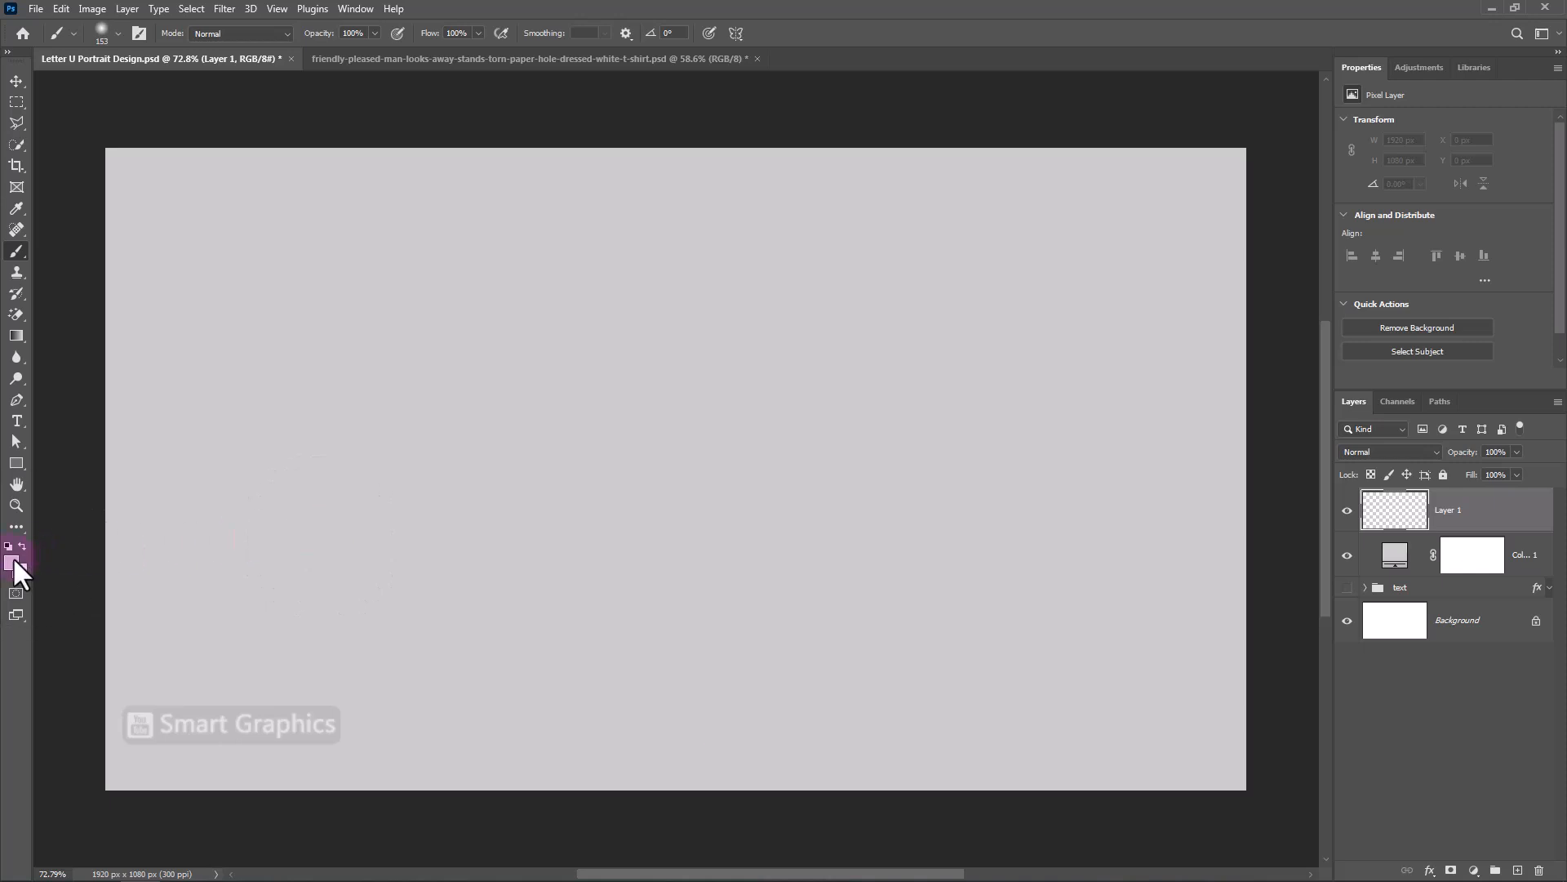
{"action": "left_click", "coordinate": [16, 571]}
{"action": "left_click_drag", "start_coordinate": [1105, 462], "coordinate": [1073, 454]}
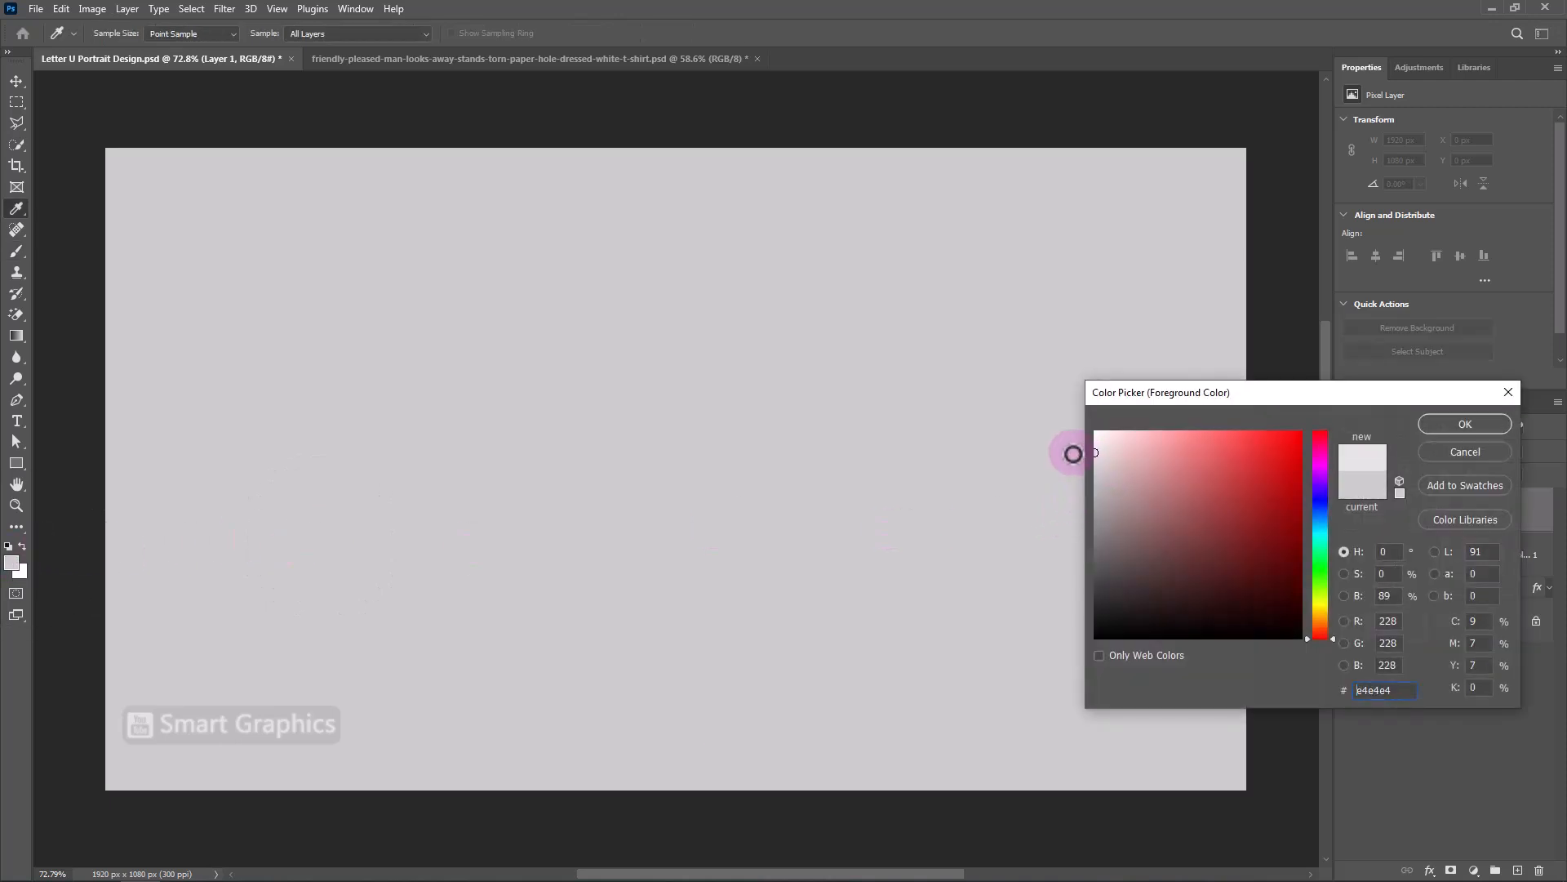
{"action": "left_click", "coordinate": [1458, 426]}
{"action": "key", "text": "b"}
Step: Enlarge the brush to about 1447 px, paint one soft light glow at the canvas centre, and compare the layer hidden and shown
{"action": "mouse_move", "coordinate": [644, 473]}
{"action": "left_mouse_down"}
{"action": "mouse_move", "coordinate": [672, 489]}
{"action": "mouse_move", "coordinate": [1021, 510]}
{"action": "left_mouse_up"}
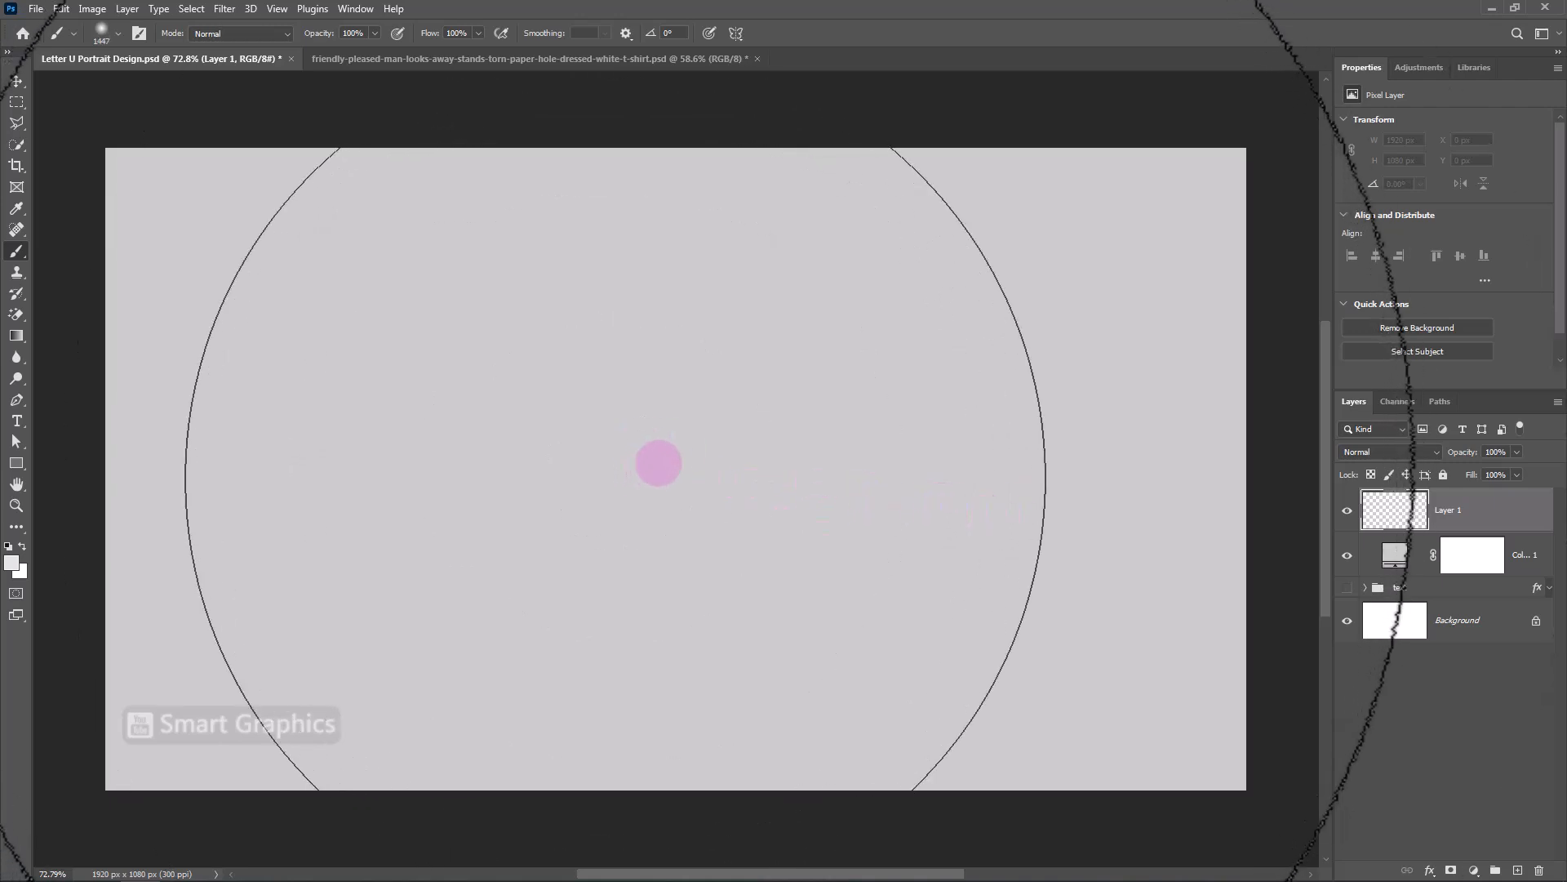
{"action": "left_click", "coordinate": [659, 462]}
{"action": "left_click", "coordinate": [1419, 589]}
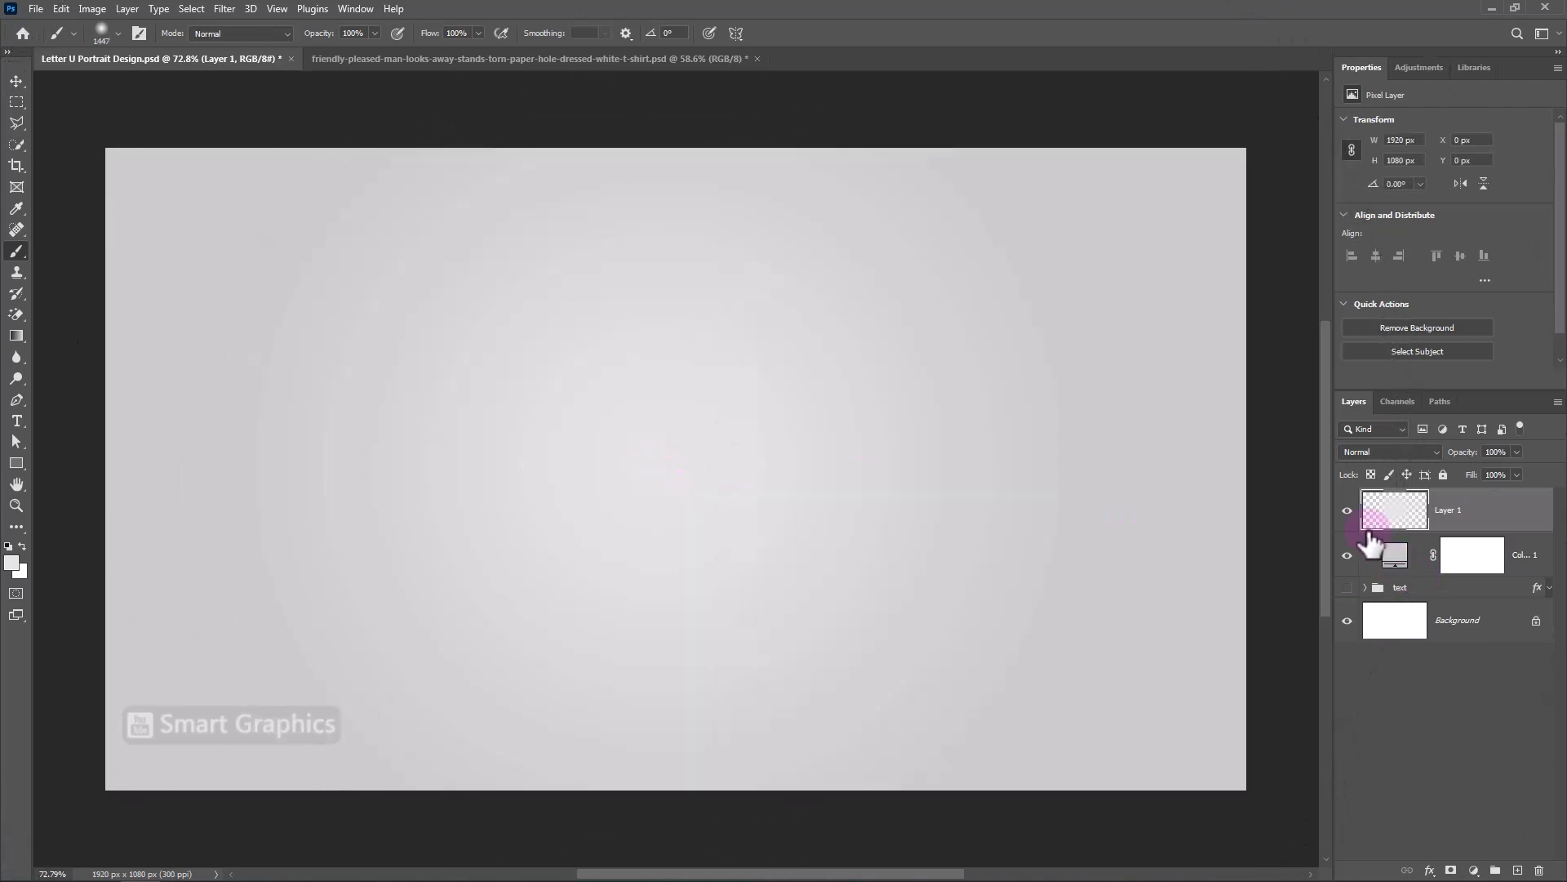
{"action": "left_click", "coordinate": [1351, 513]}
{"action": "left_click", "coordinate": [1349, 511]}
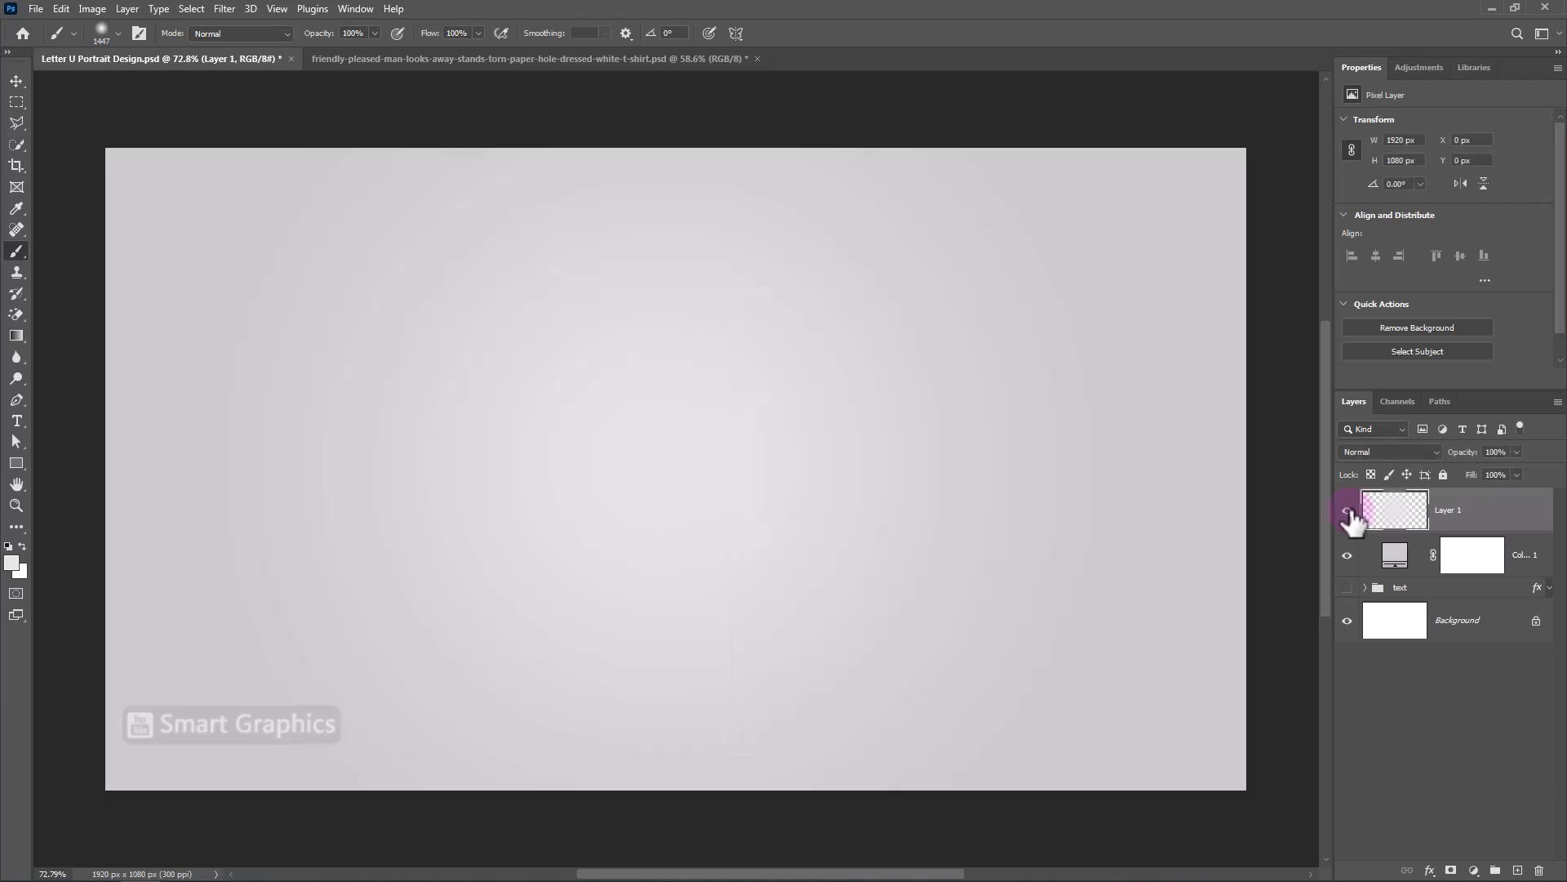
Step: Group the glow layer with the colour fill layer and name the group BG
{"action": "left_click", "coordinate": [1512, 573], "text": "shift"}
{"action": "key", "text": "ctrl+g"}
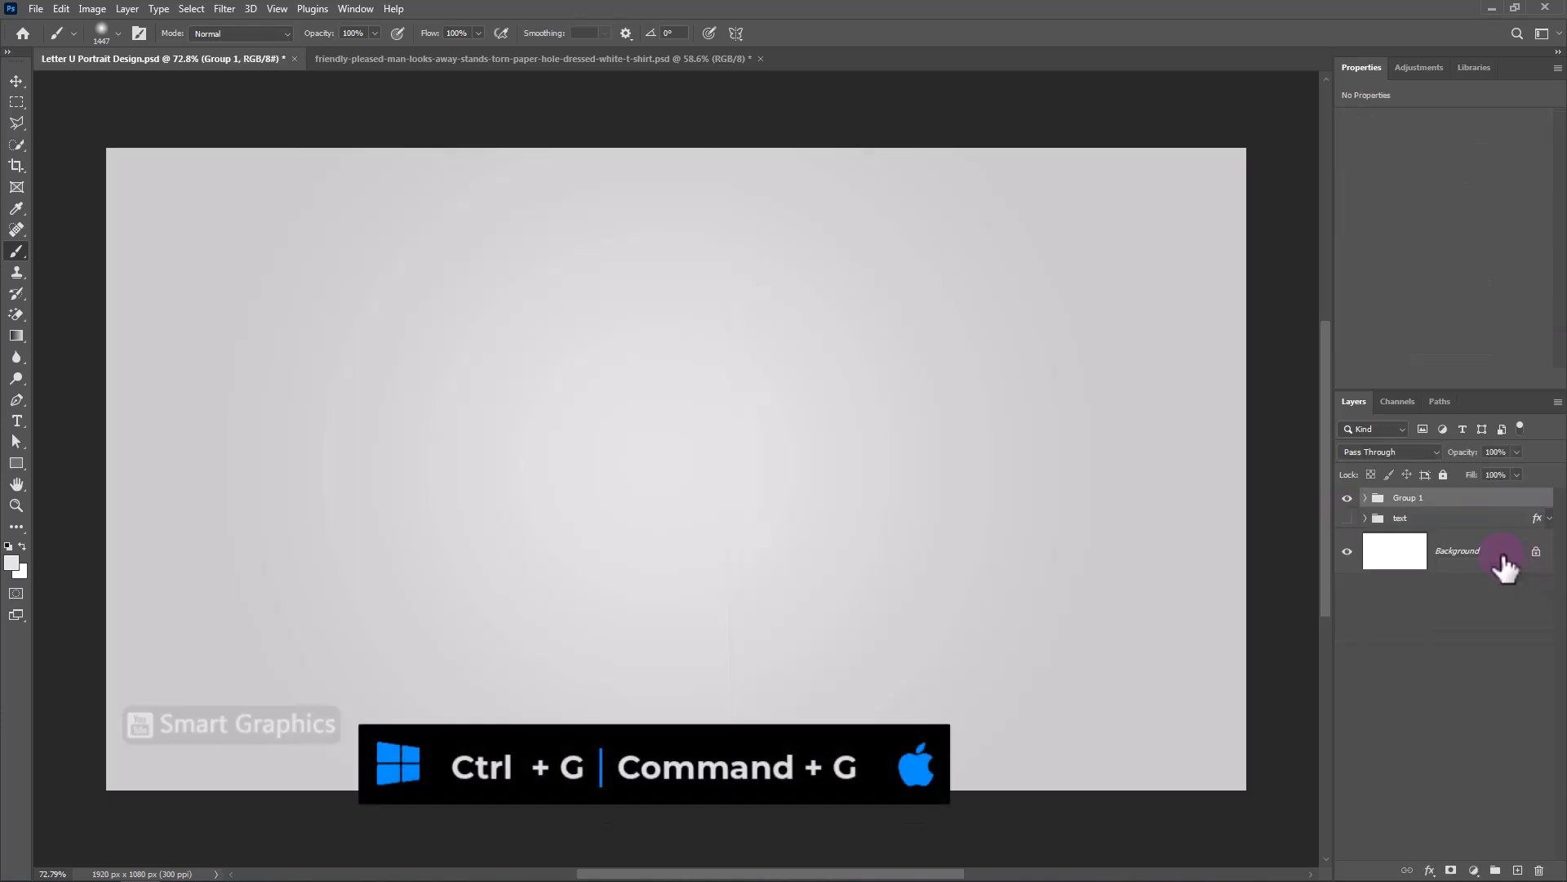
{"action": "double_click", "coordinate": [1410, 498]}
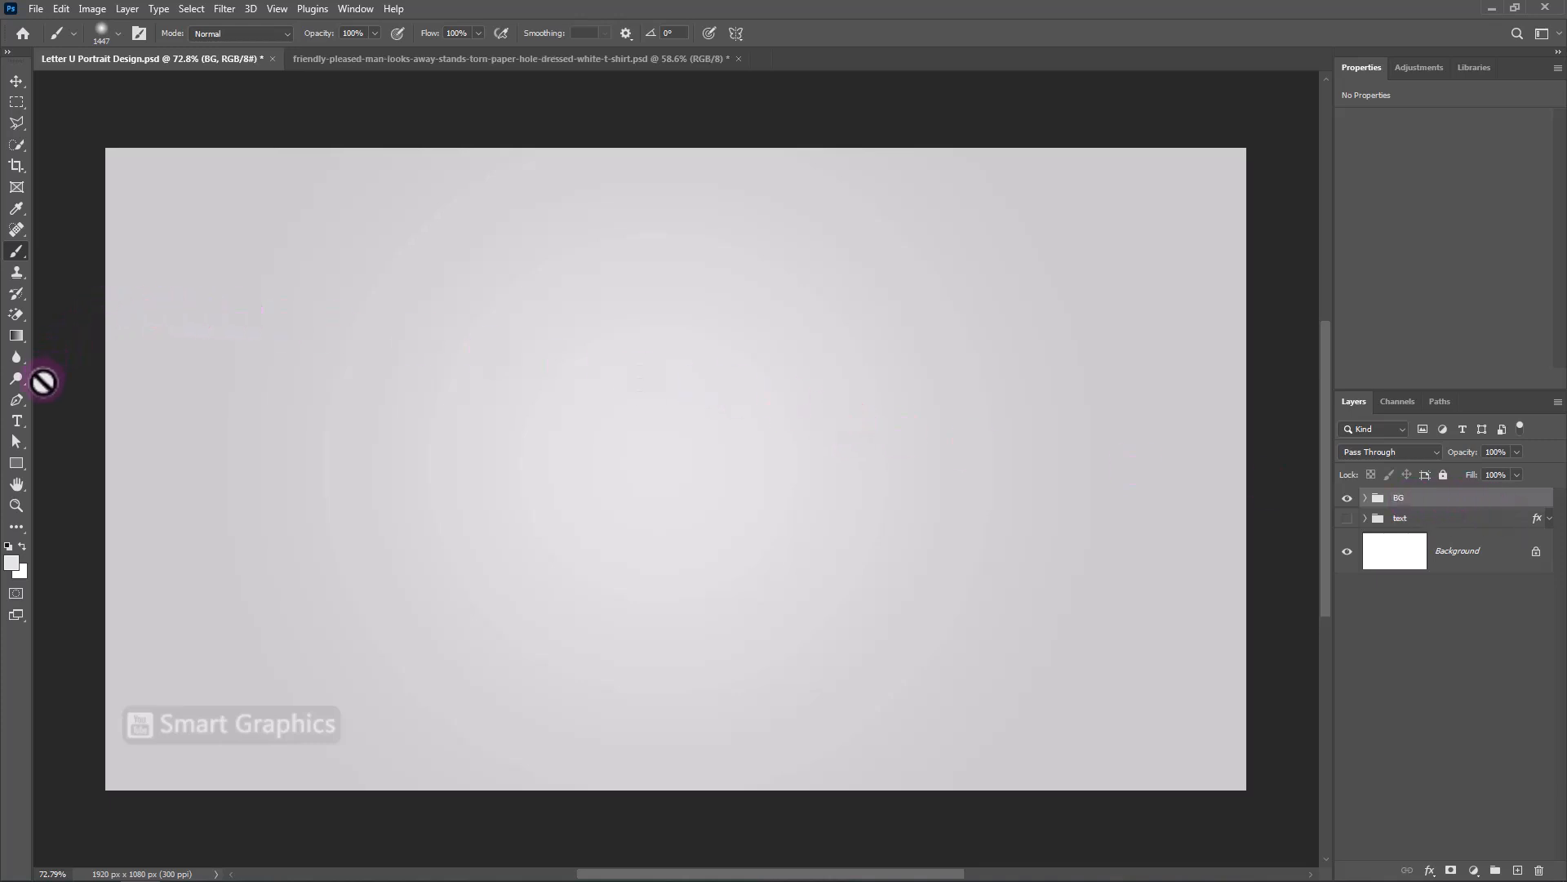
Step: Set up the Type tool with the Elephant font and a golden yellow text colour
{"action": "left_click", "coordinate": [17, 421]}
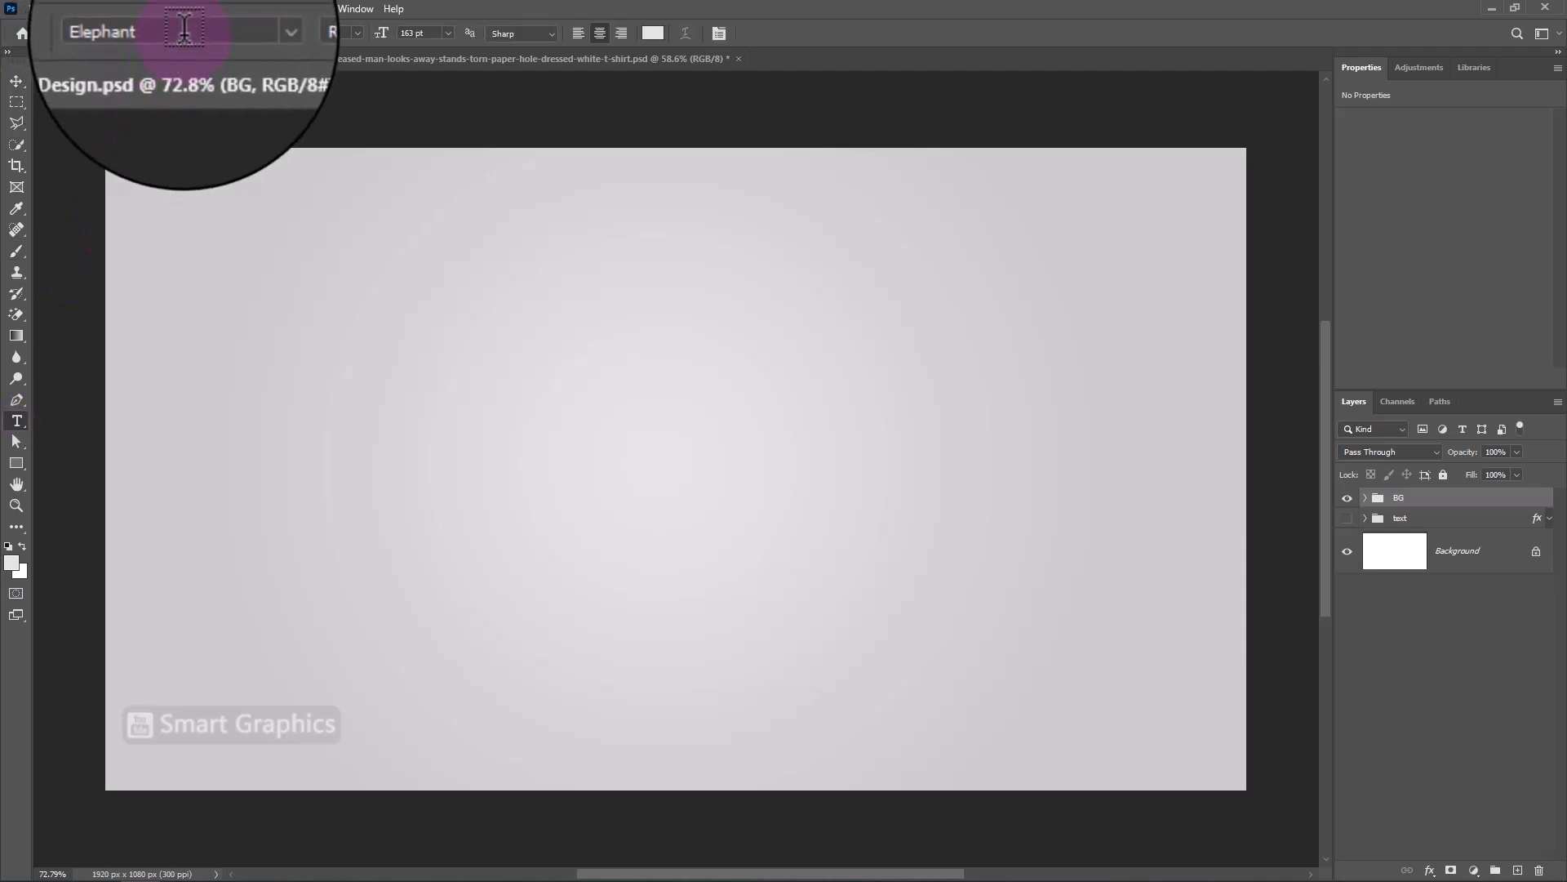
{"action": "left_click", "coordinate": [150, 33]}
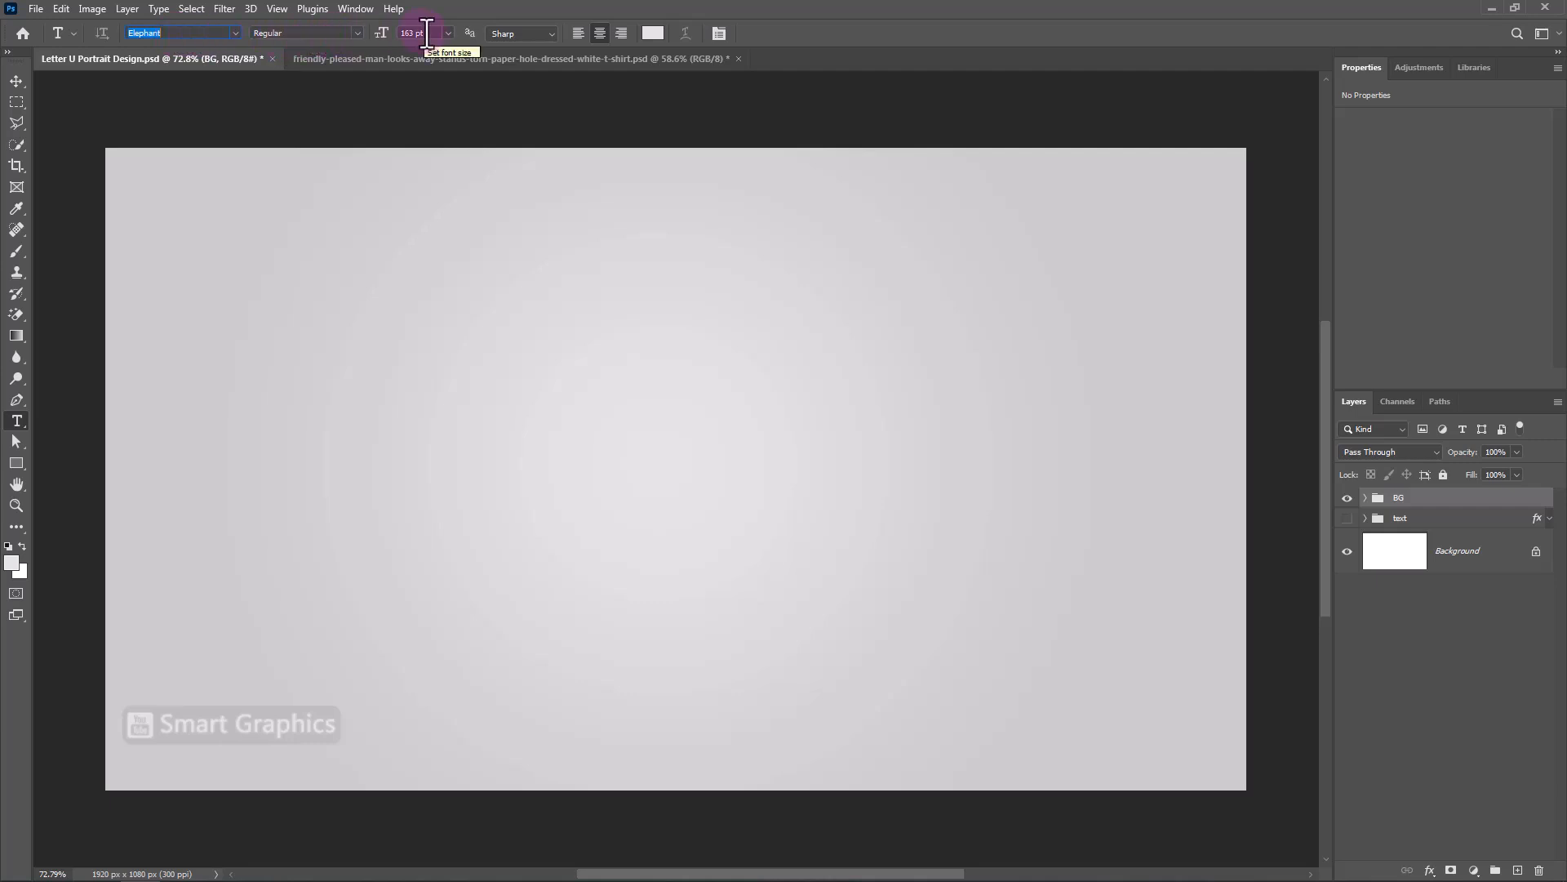
{"action": "left_click", "coordinate": [653, 34]}
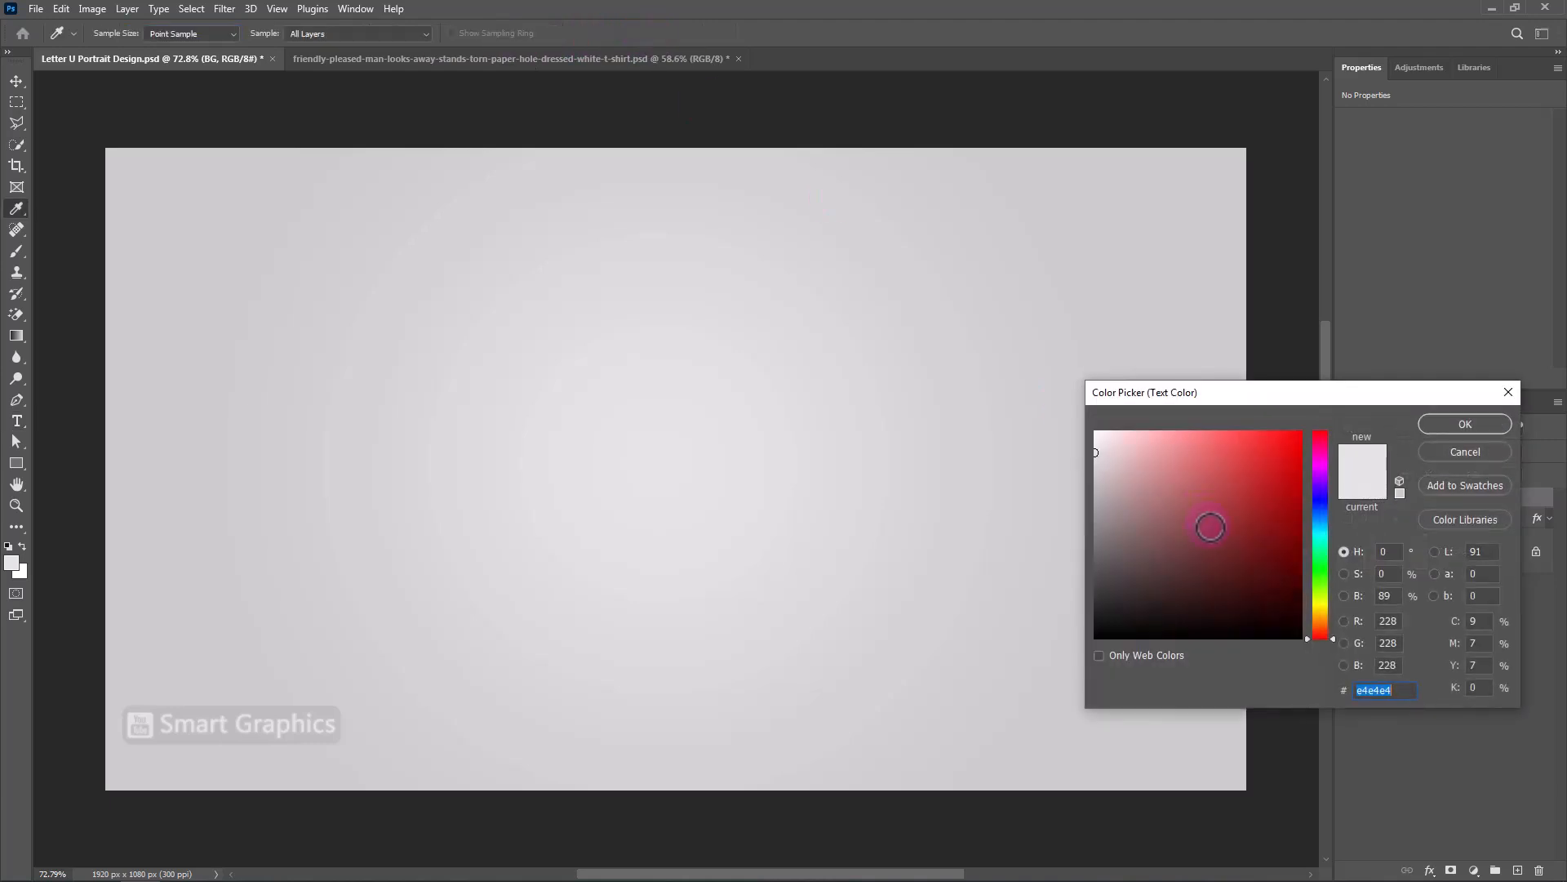
{"action": "left_click", "coordinate": [1320, 608]}
{"action": "left_click_drag", "start_coordinate": [1279, 455], "coordinate": [1278, 470]}
{"action": "left_click", "coordinate": [1420, 426]}
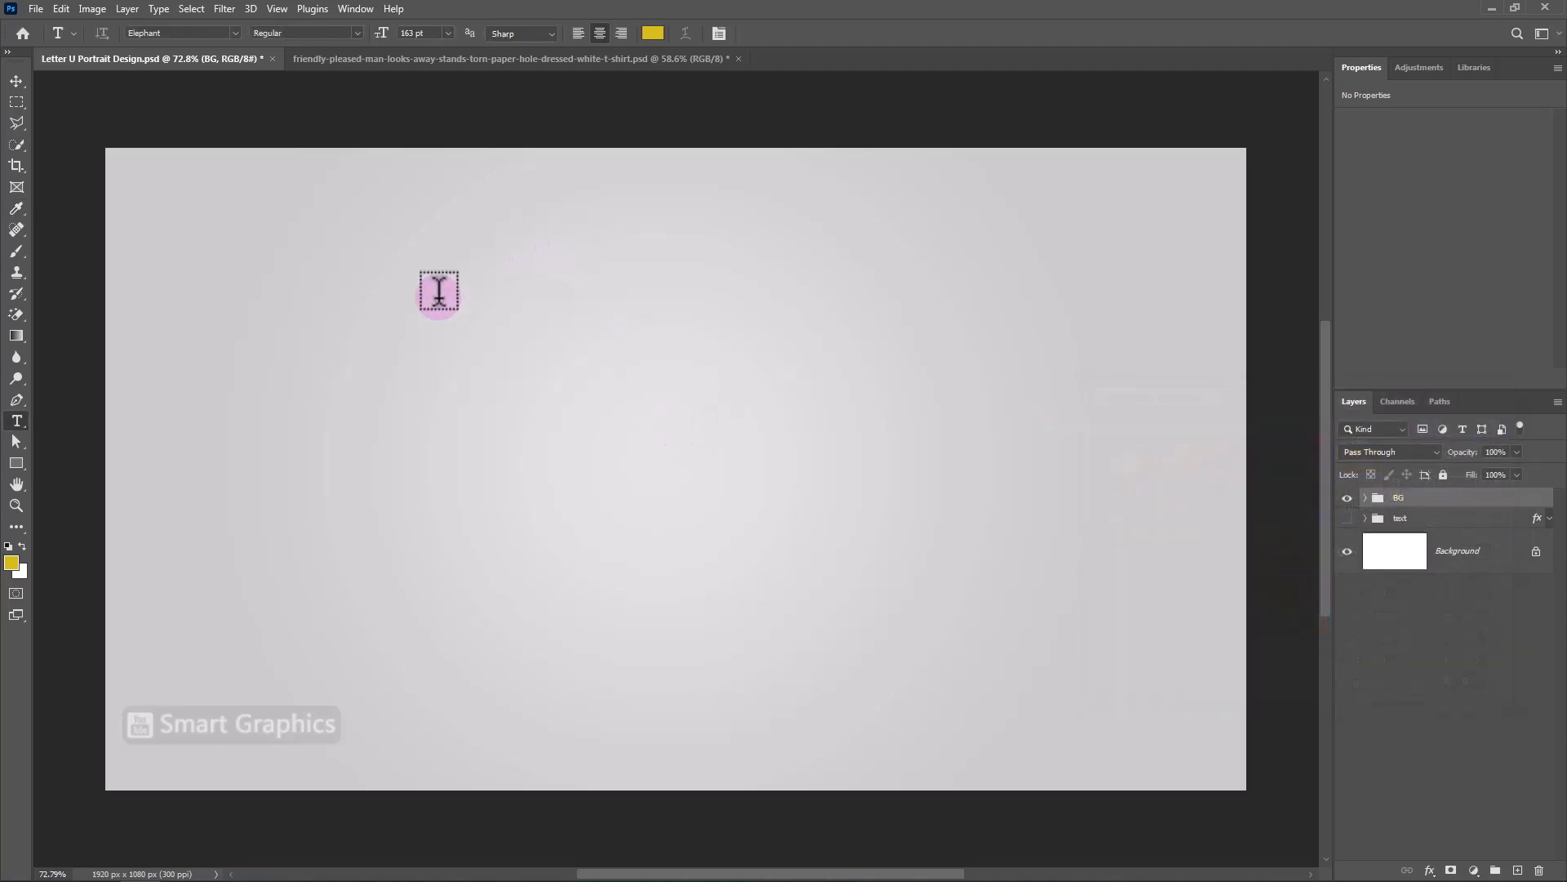
Step: Add a text layer containing the capital letter U on the canvas
{"action": "left_click", "coordinate": [398, 530]}
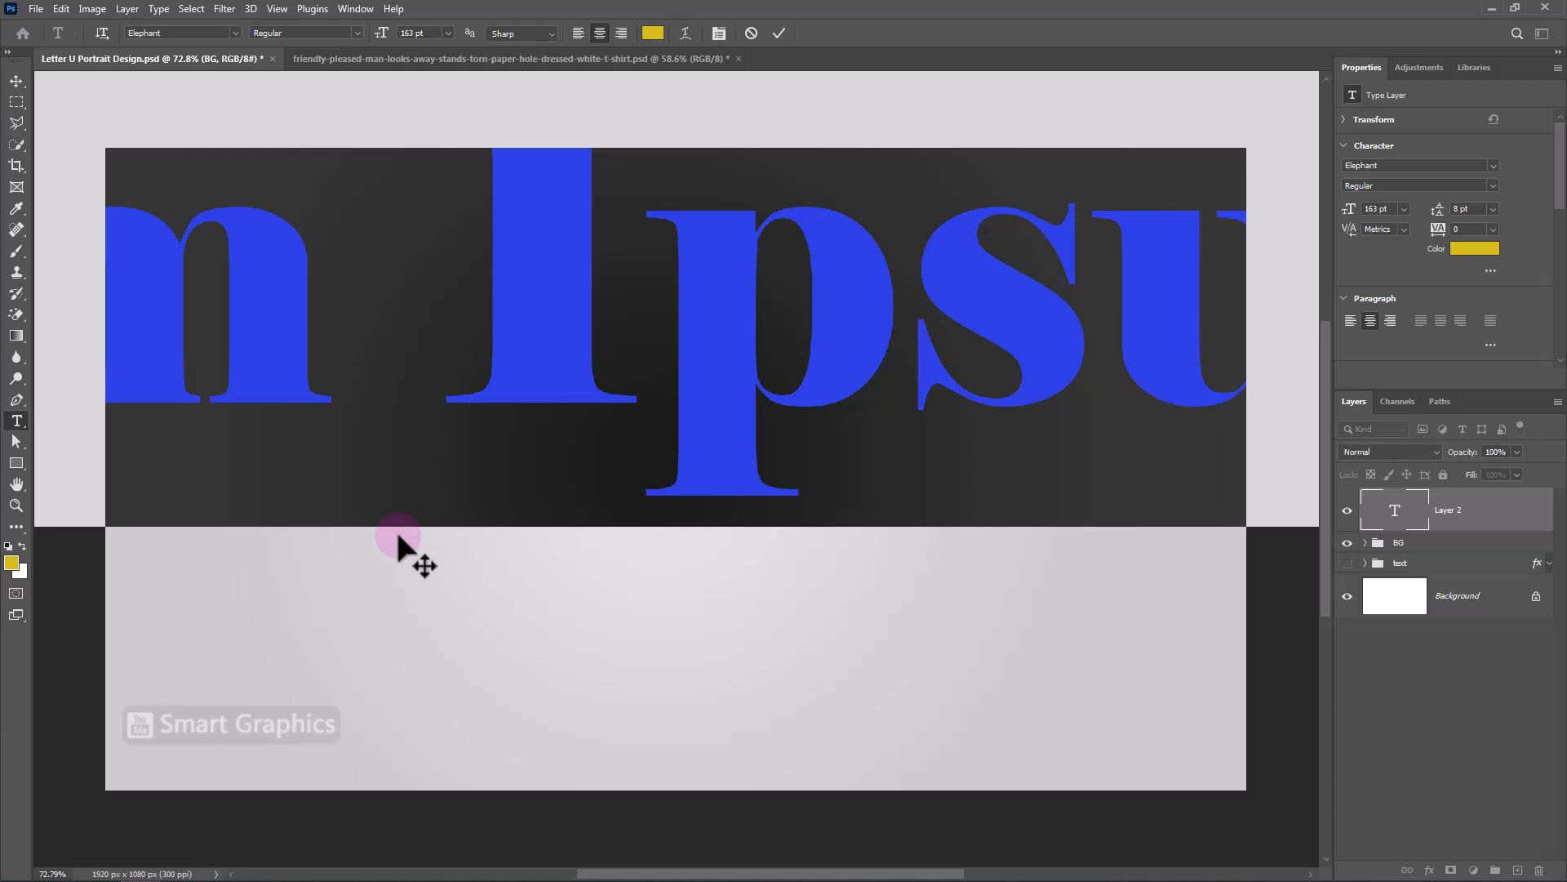
{"action": "type", "text": "U"}
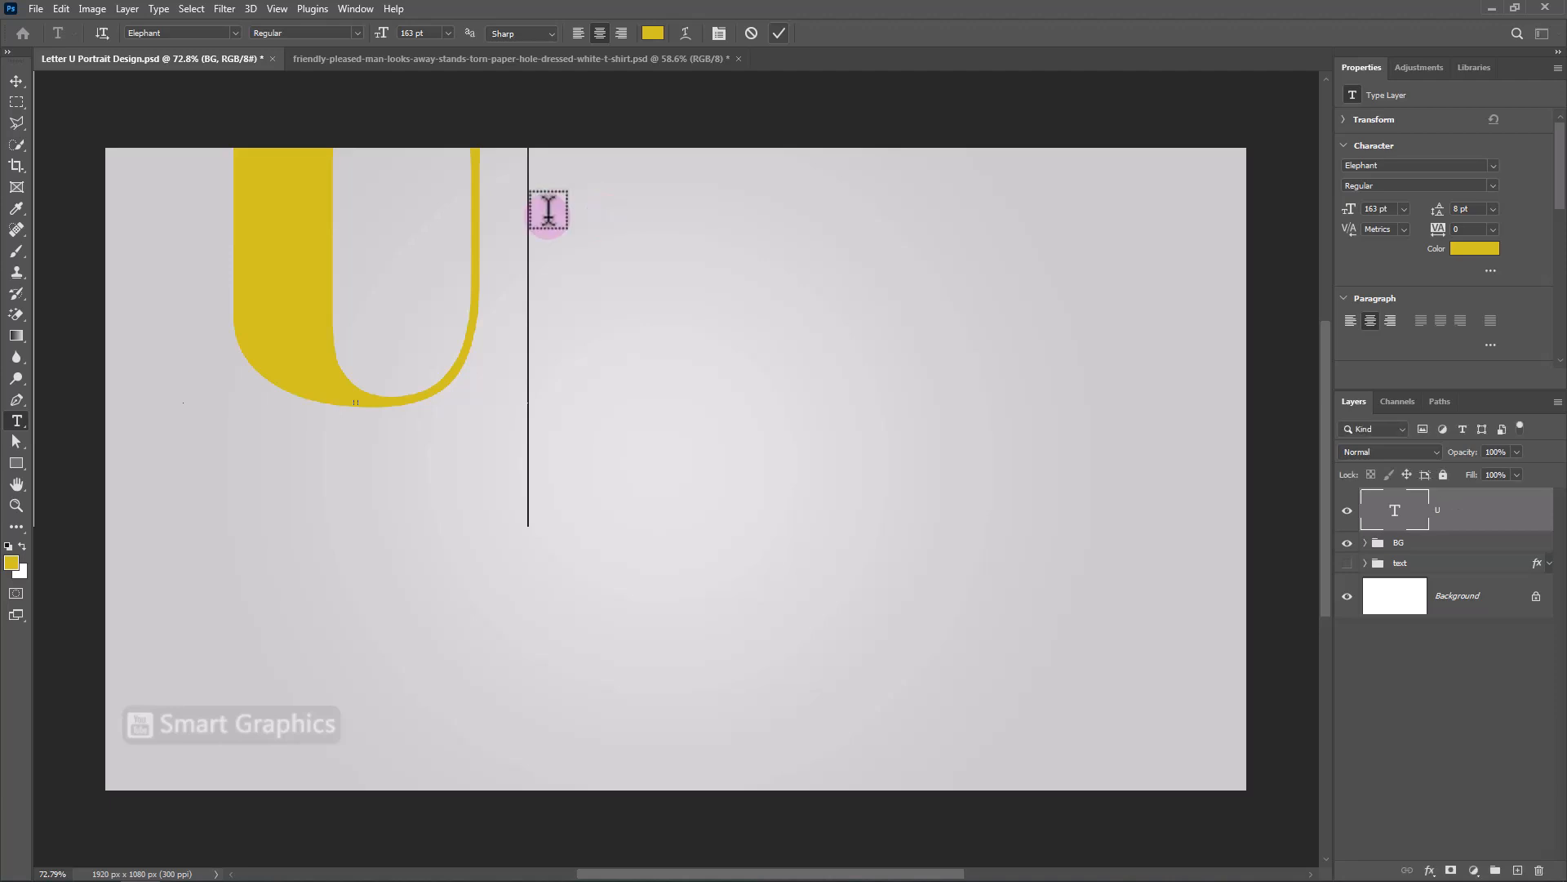
{"action": "left_click", "coordinate": [18, 79]}
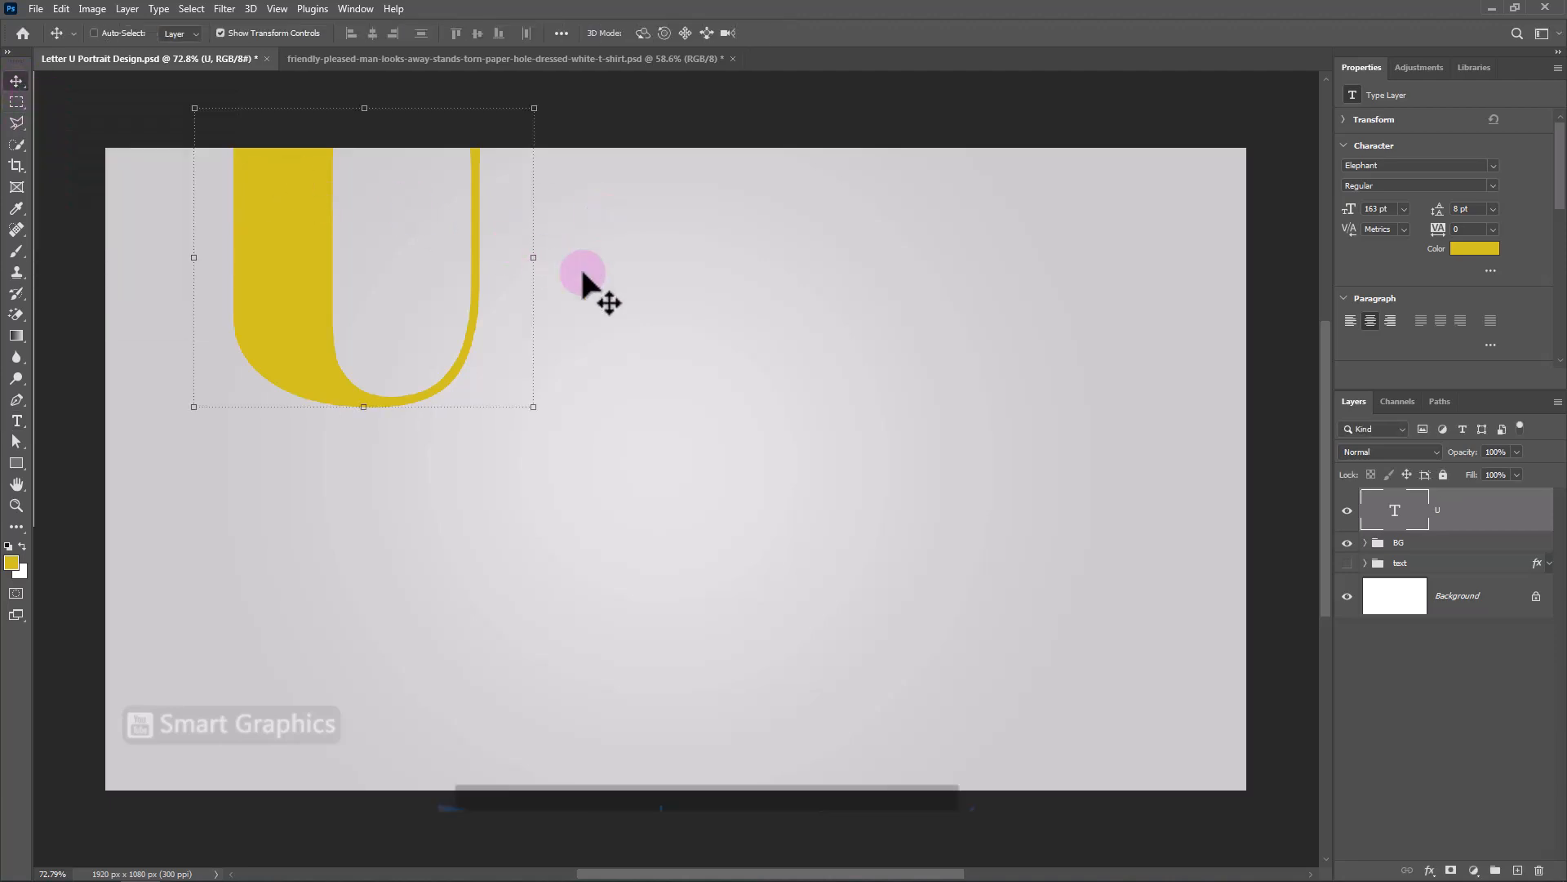
Step: Centre the letter U horizontally and vertically on the whole canvas, and clear the selection
{"action": "key", "text": "ctrl+a"}
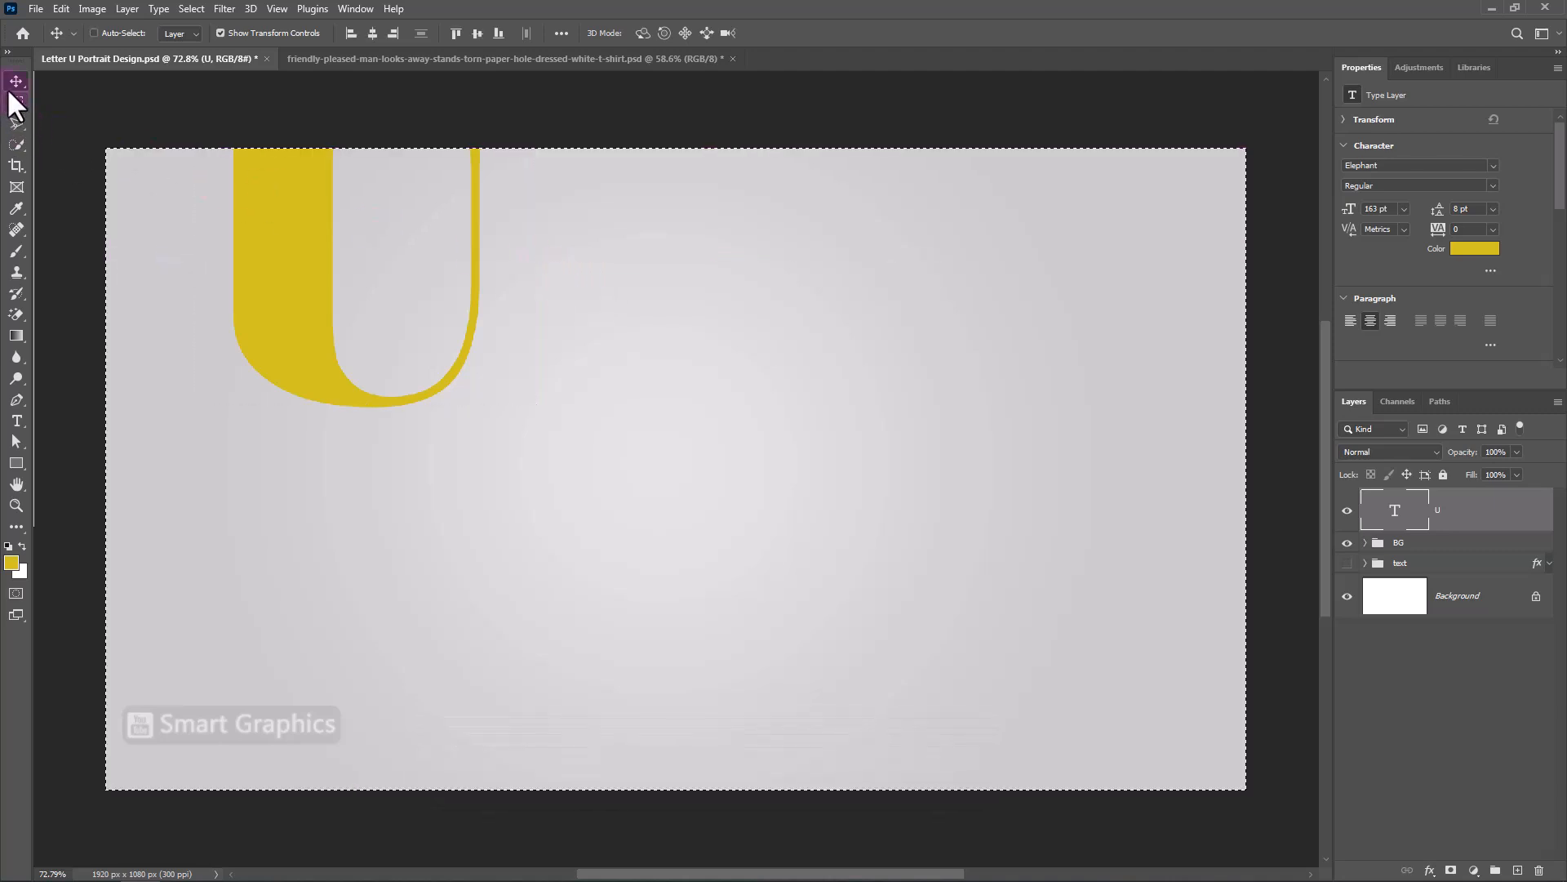
{"action": "left_click", "coordinate": [373, 33]}
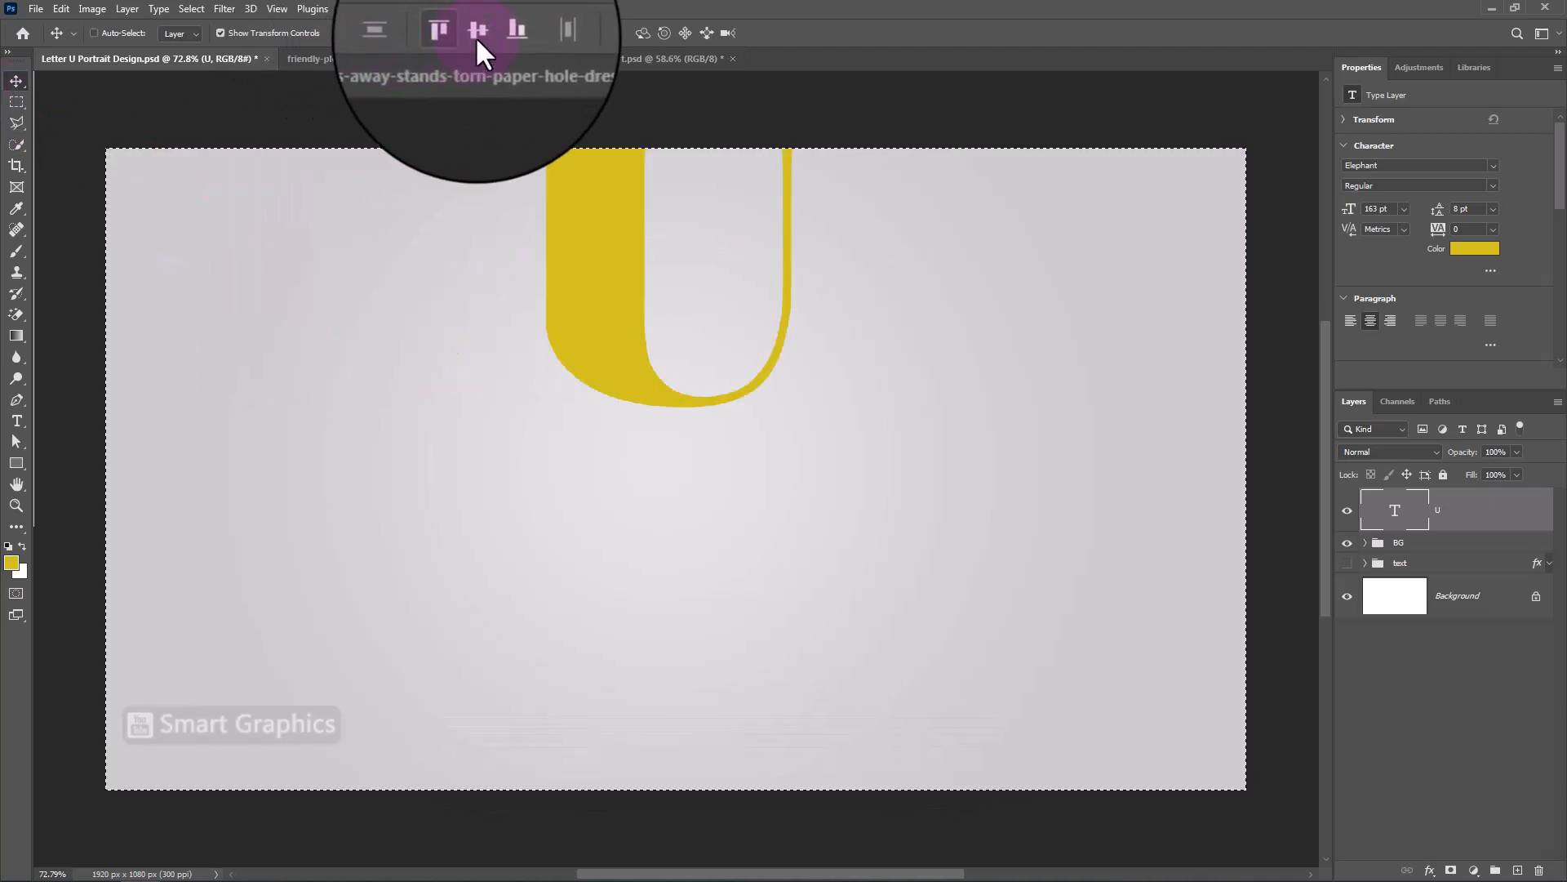
{"action": "left_click", "coordinate": [478, 33]}
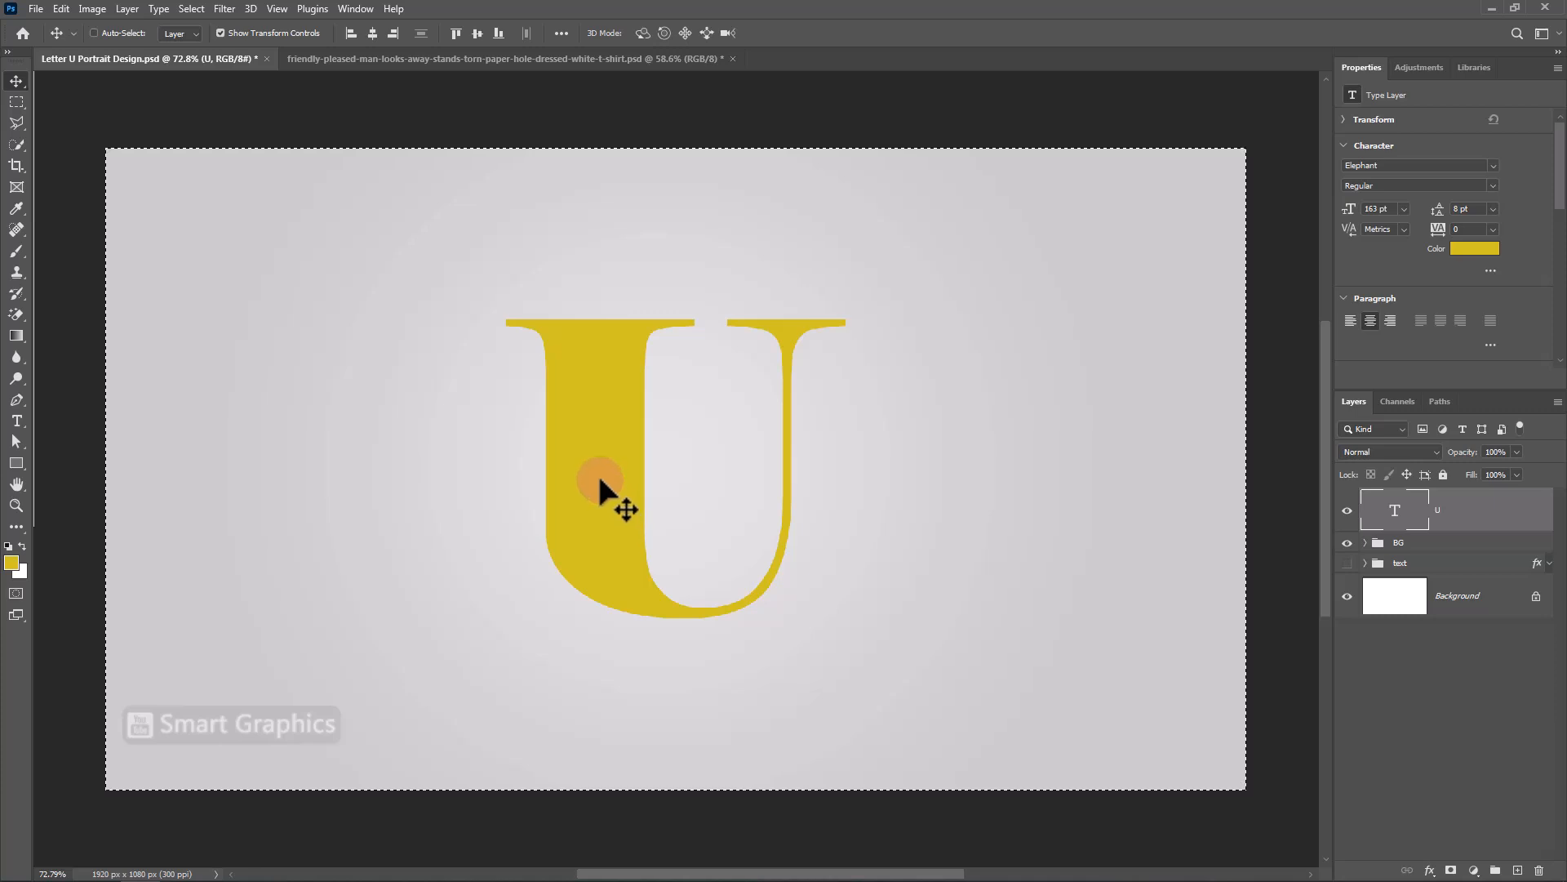
{"action": "key", "text": "ctrl+d"}
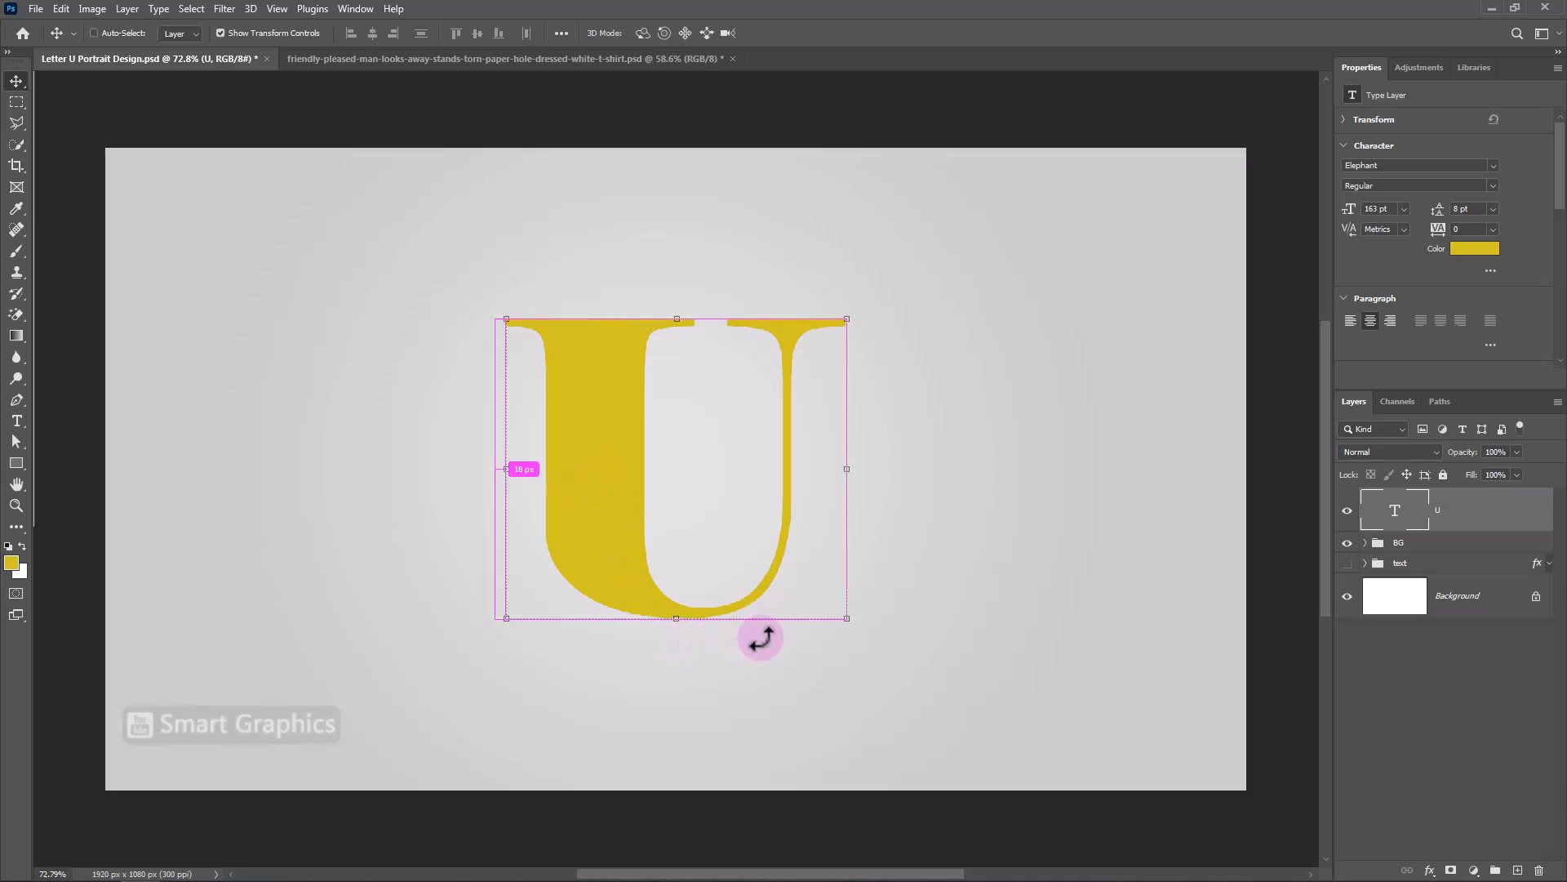
Step: Scale the letter U proportionally to about 276 pt so it fills most of the canvas height
{"action": "key", "text": "ctrl+t"}
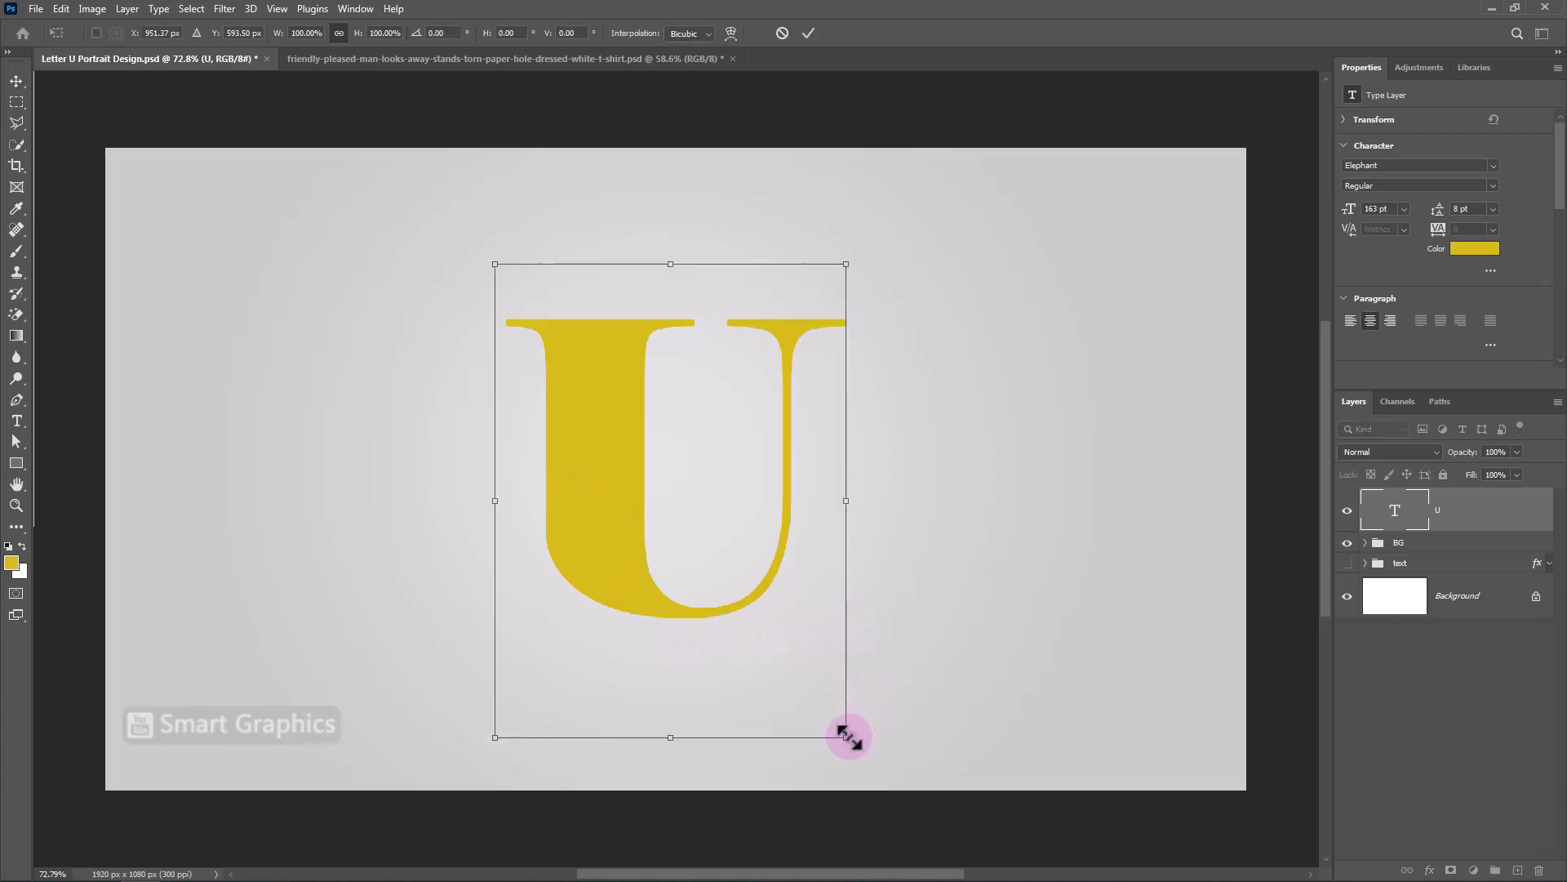
{"action": "left_click_drag", "start_coordinate": [849, 737], "coordinate": [981, 868]}
{"action": "scroll", "coordinate": [961, 866], "scroll_direction": "down", "scroll_amount": 2}
{"action": "left_click_drag", "start_coordinate": [691, 169], "coordinate": [691, 218]}
{"action": "key", "text": "Return"}
{"action": "scroll", "coordinate": [694, 459], "scroll_direction": "up", "scroll_amount": 2}
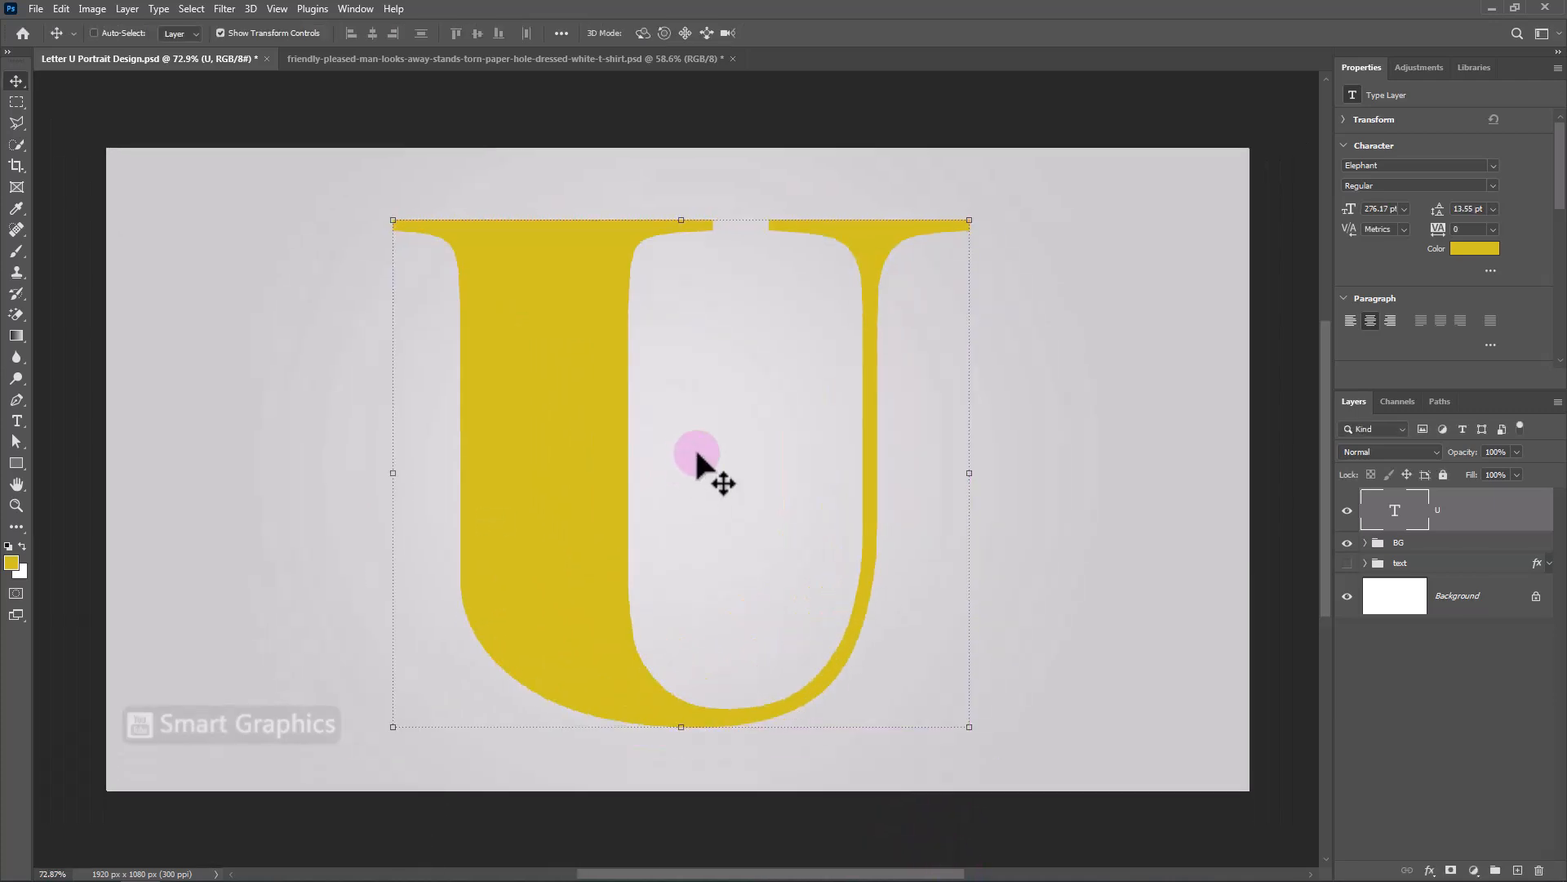
Step: Give the U layer a Multiply inner shadow with 49% opacity, 48° angle, 12 px distance and 35 px size
{"action": "right_click", "coordinate": [1497, 533]}
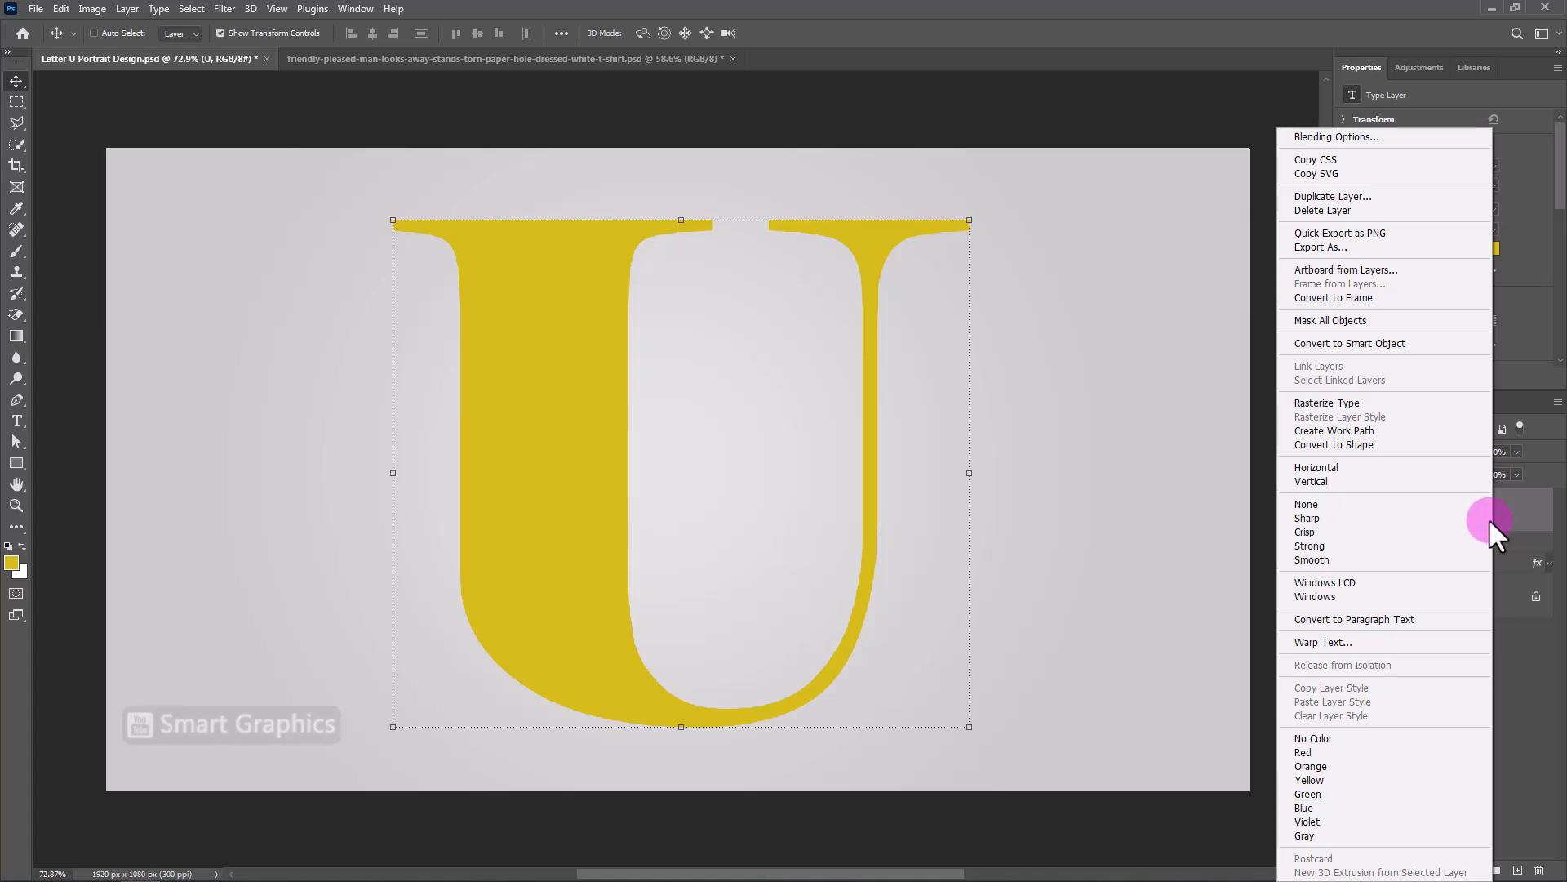
{"action": "left_click", "coordinate": [1320, 140]}
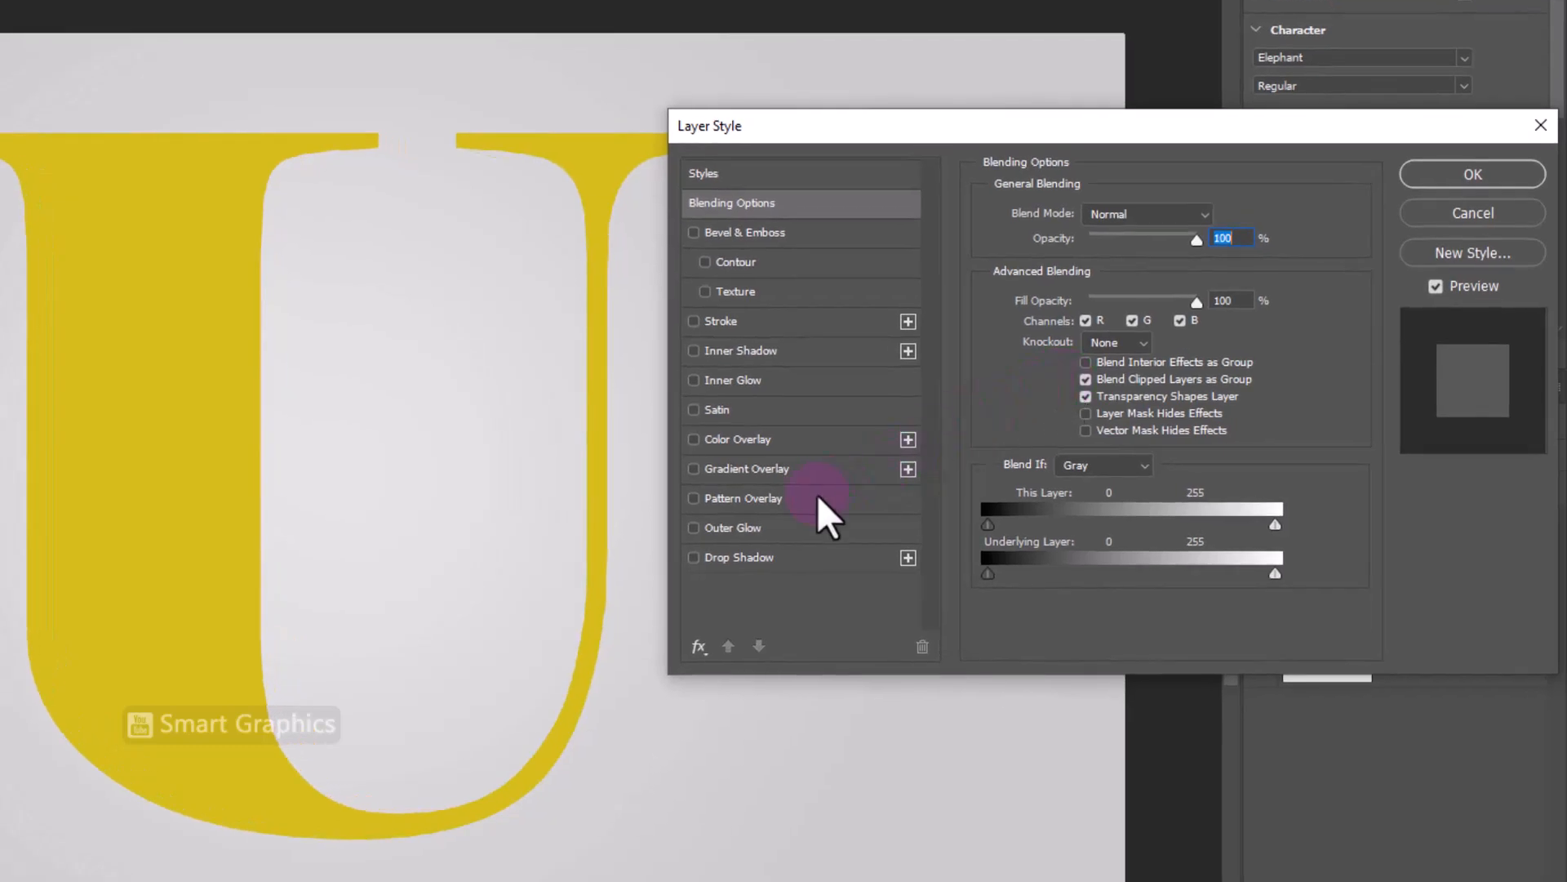
{"action": "left_click", "coordinate": [713, 351]}
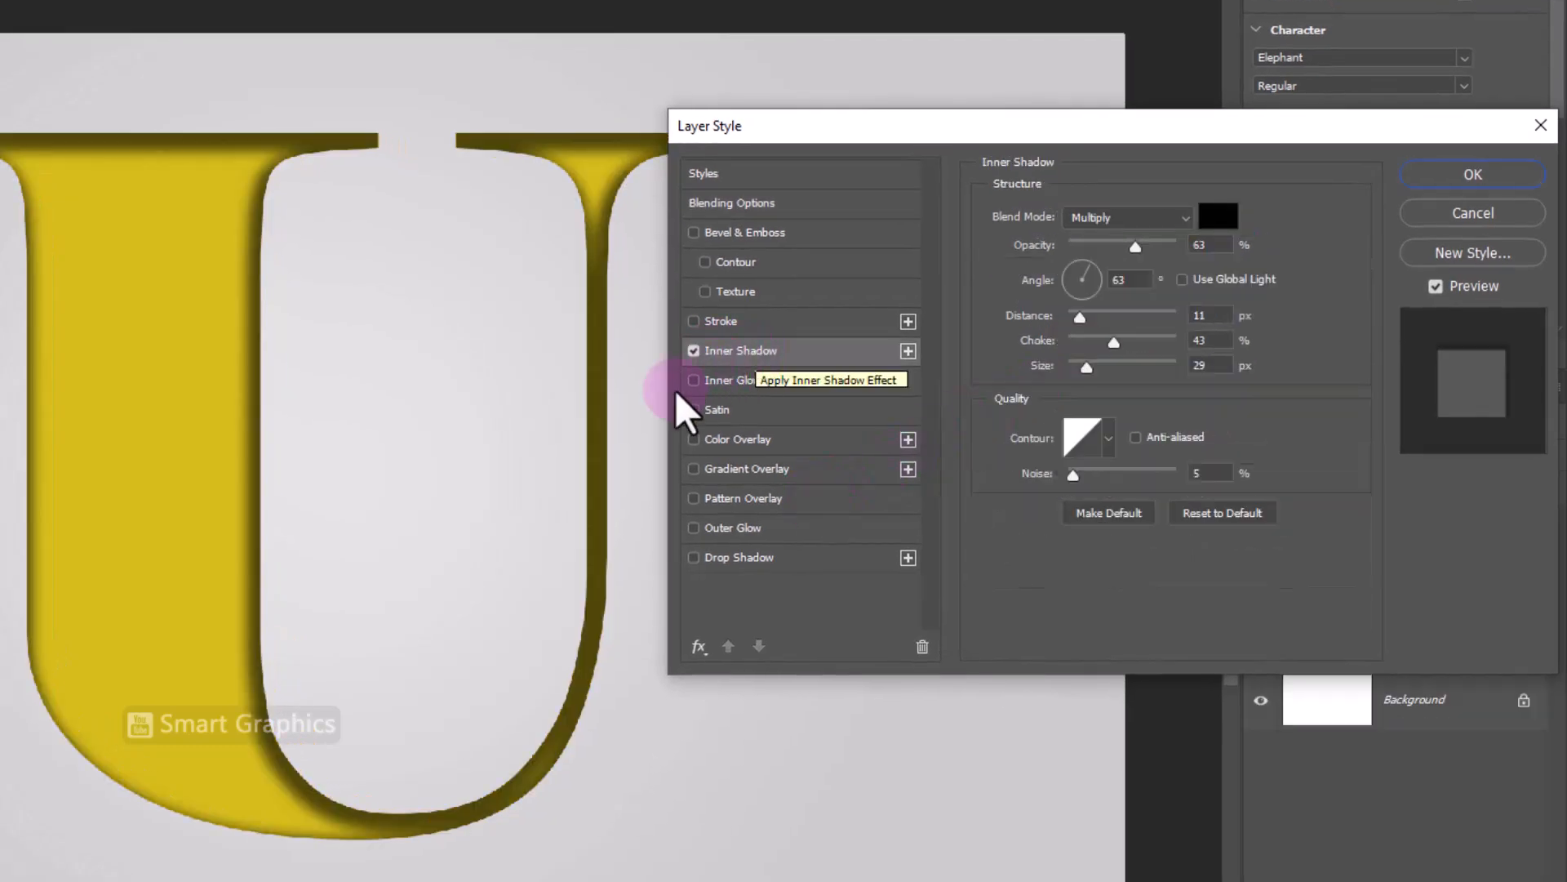
{"action": "left_click_drag", "start_coordinate": [451, 514], "coordinate": [449, 512]}
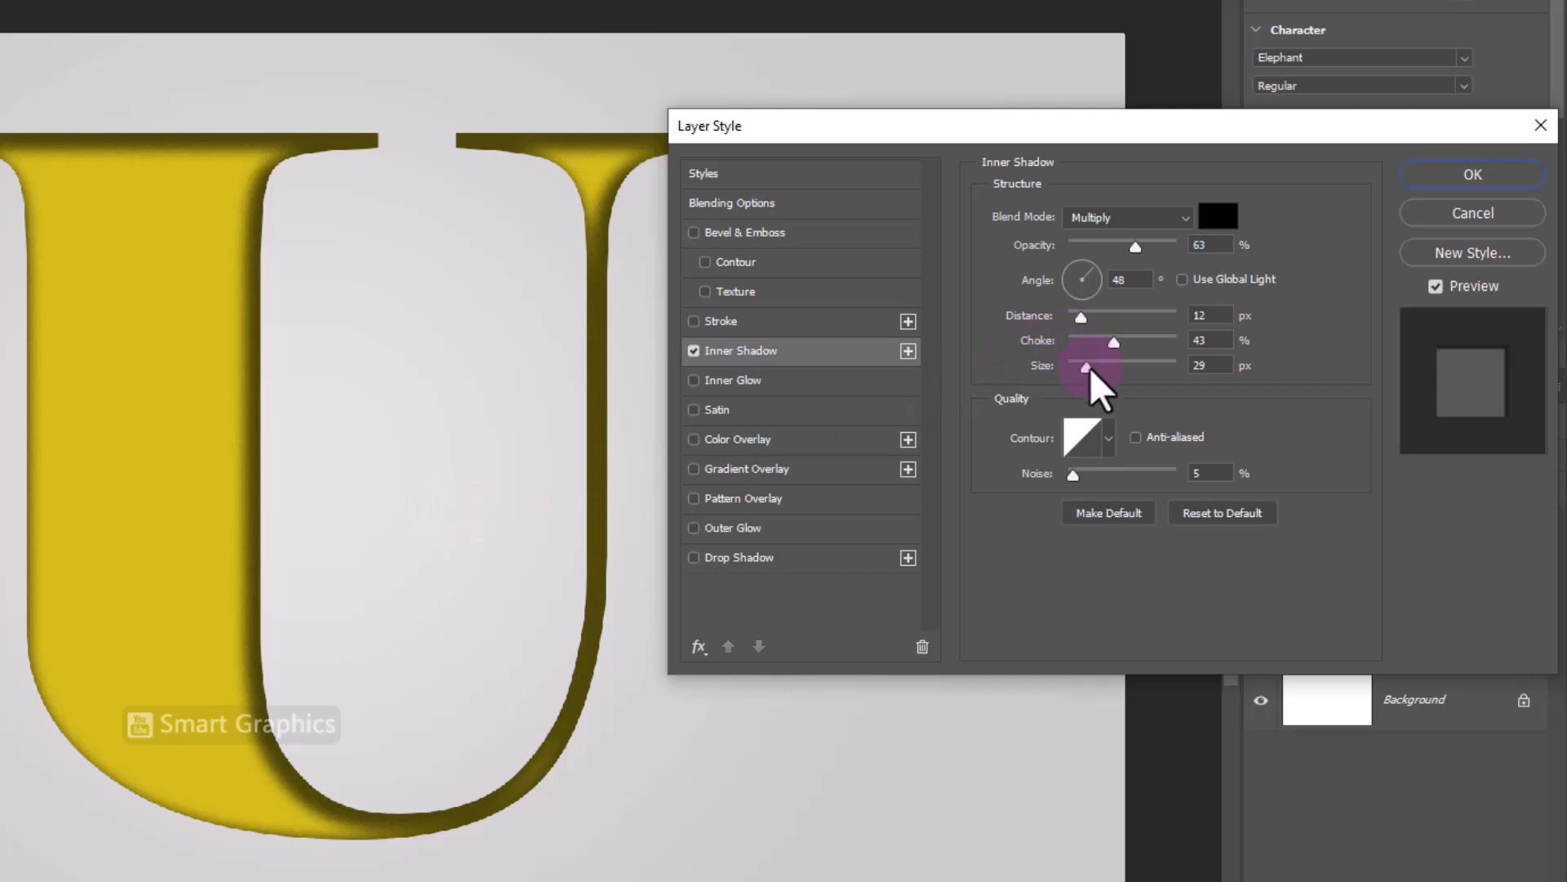
{"action": "left_click_drag", "start_coordinate": [1090, 367], "coordinate": [1092, 367]}
{"action": "left_click_drag", "start_coordinate": [1109, 240], "coordinate": [1122, 242]}
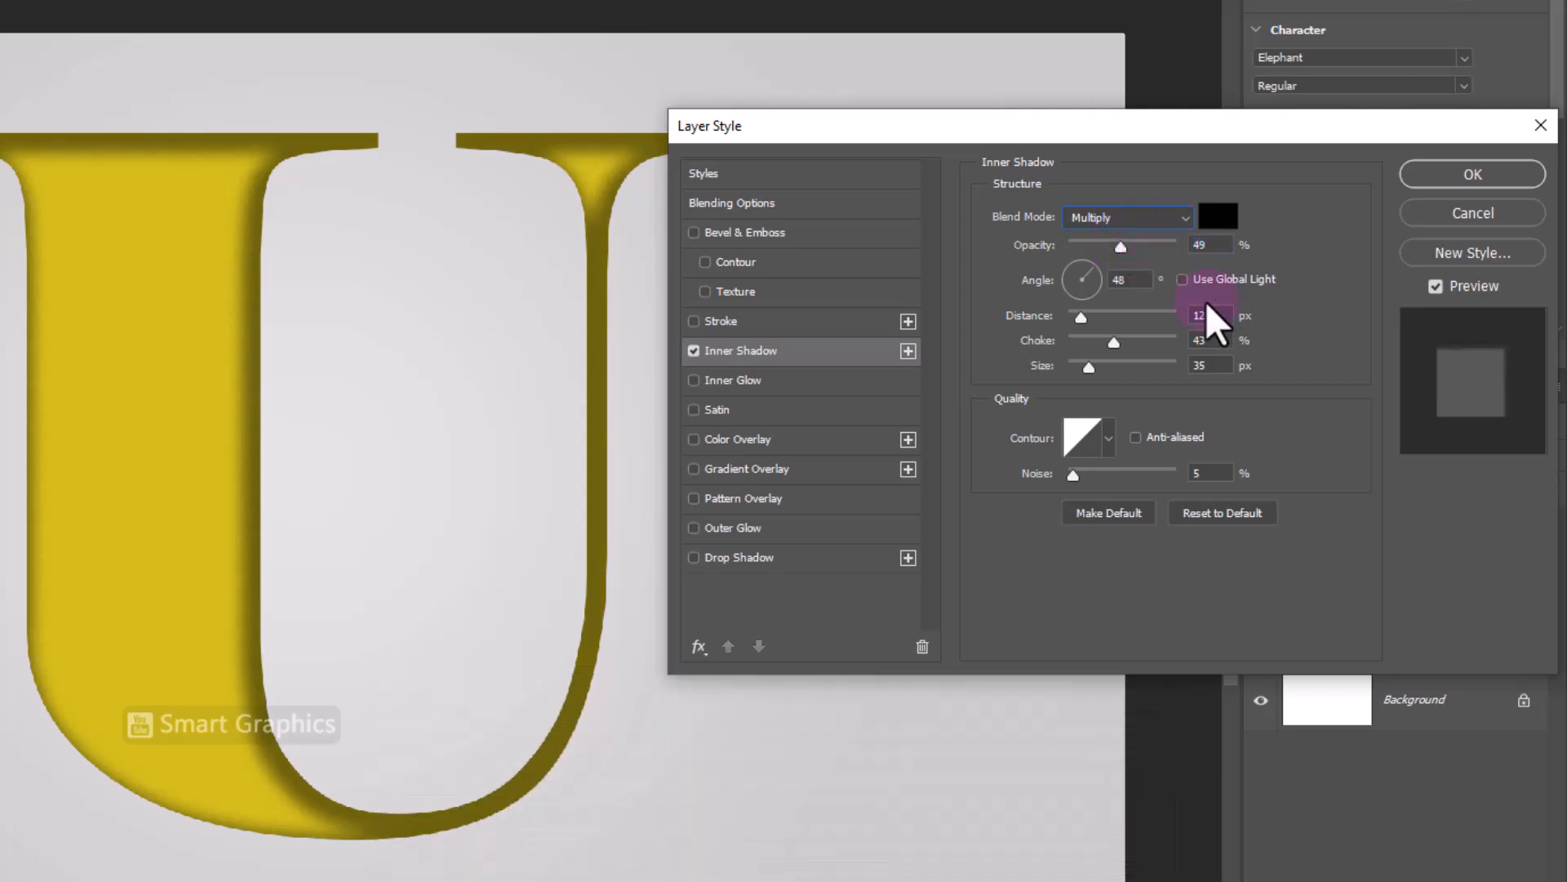
Step: Colour the inner shadow dark olive #4f4500, set its opacity to 64%, and apply the layer style
{"action": "left_click", "coordinate": [1218, 216]}
{"action": "left_click", "coordinate": [189, 519]}
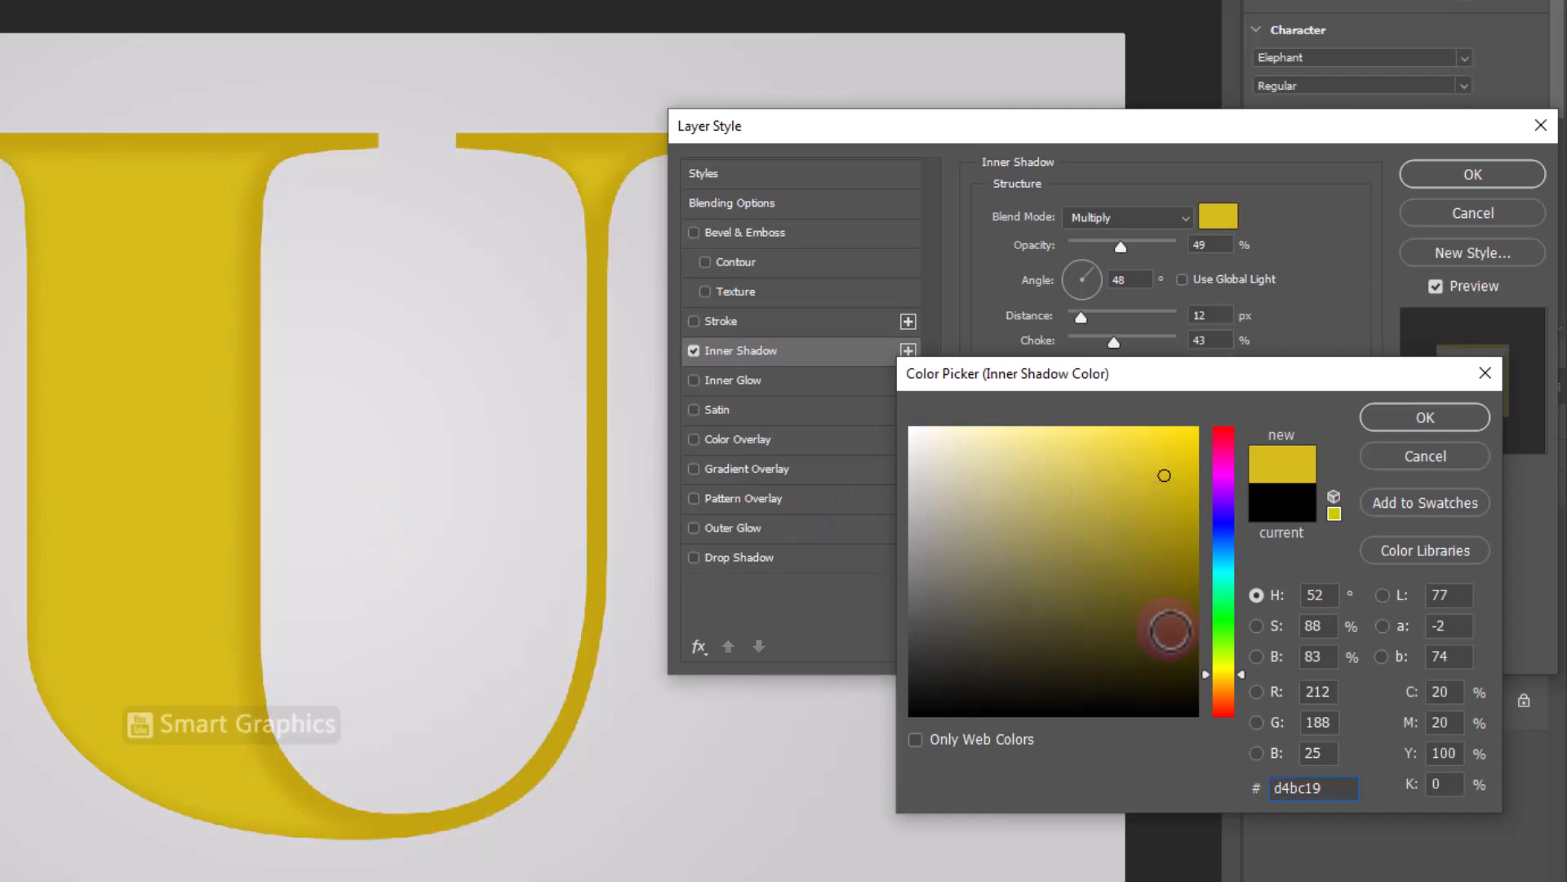
{"action": "mouse_move", "coordinate": [1173, 634]}
{"action": "left_mouse_down"}
{"action": "mouse_move", "coordinate": [1228, 606]}
{"action": "mouse_move", "coordinate": [1239, 627]}
{"action": "left_mouse_up"}
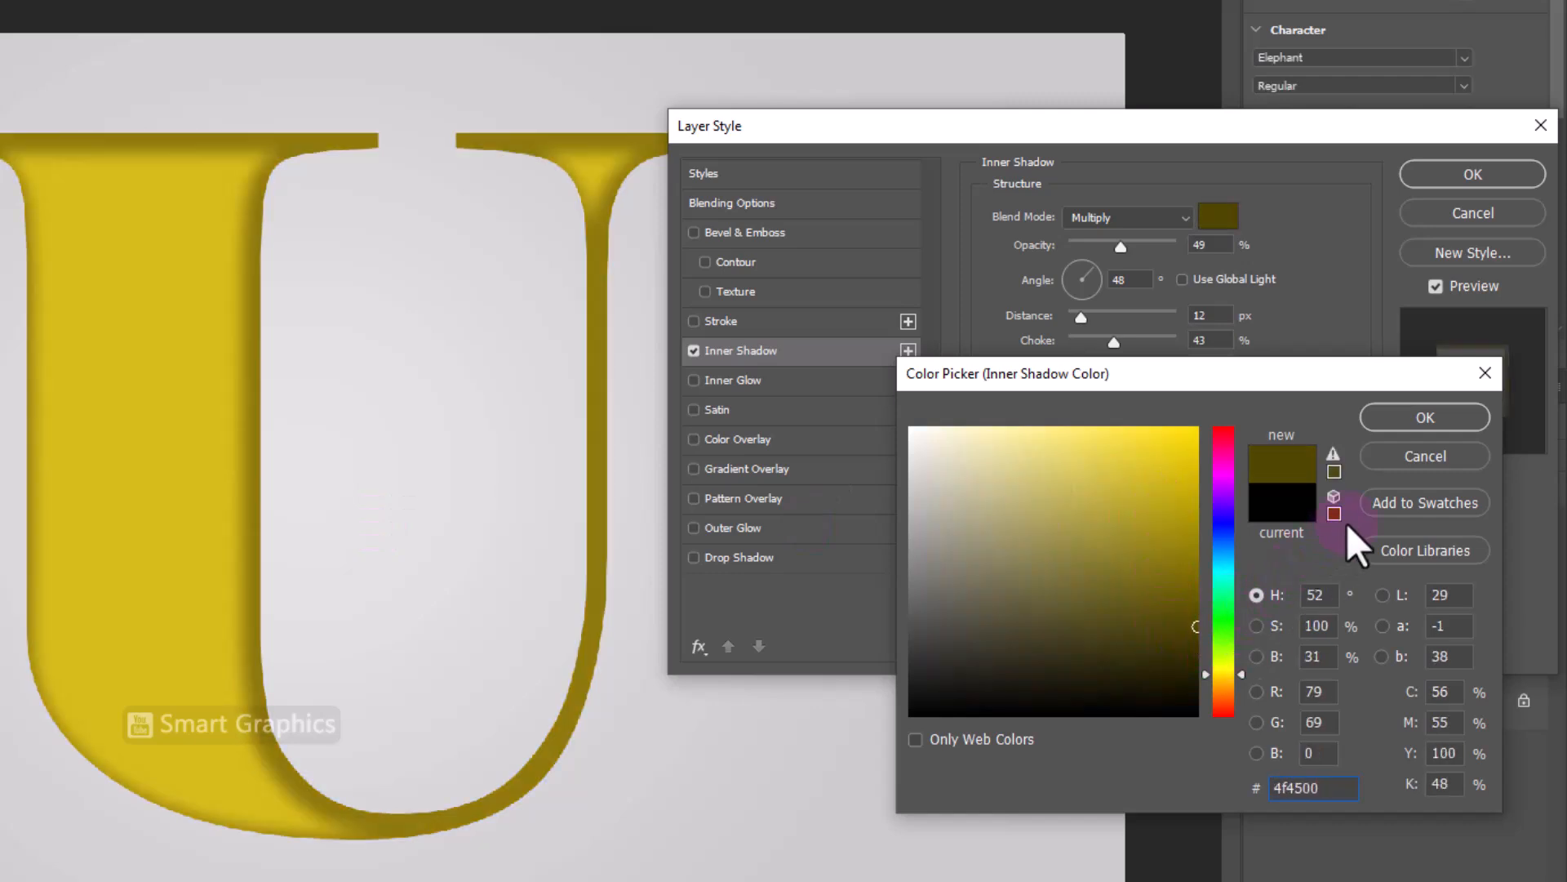
{"action": "left_click", "coordinate": [1447, 419]}
{"action": "left_click_drag", "start_coordinate": [1120, 246], "coordinate": [1138, 265]}
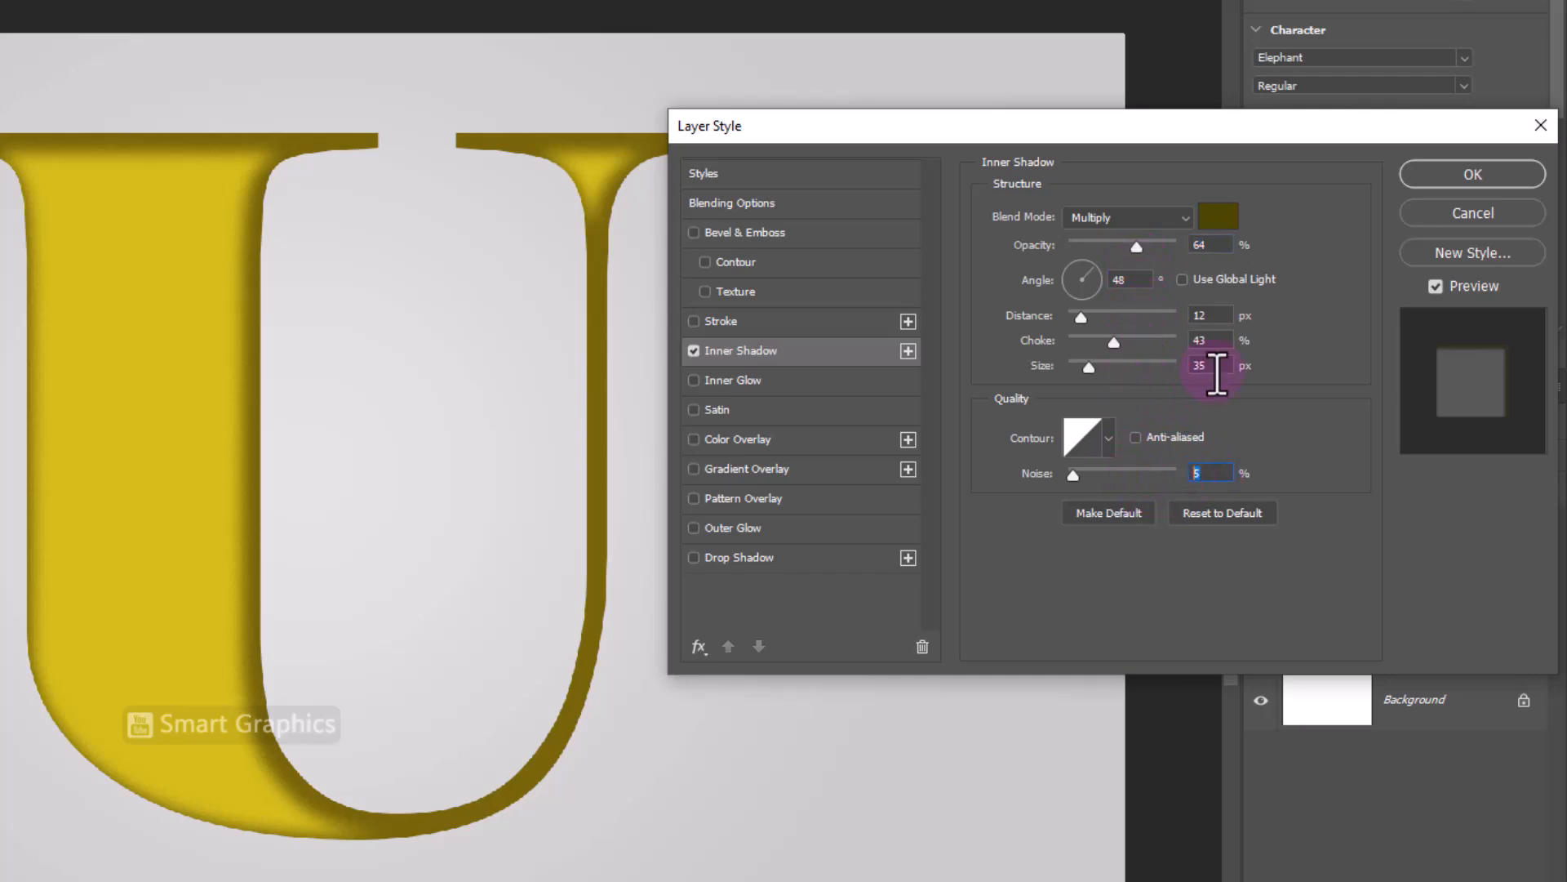
{"action": "left_click", "coordinate": [1471, 173]}
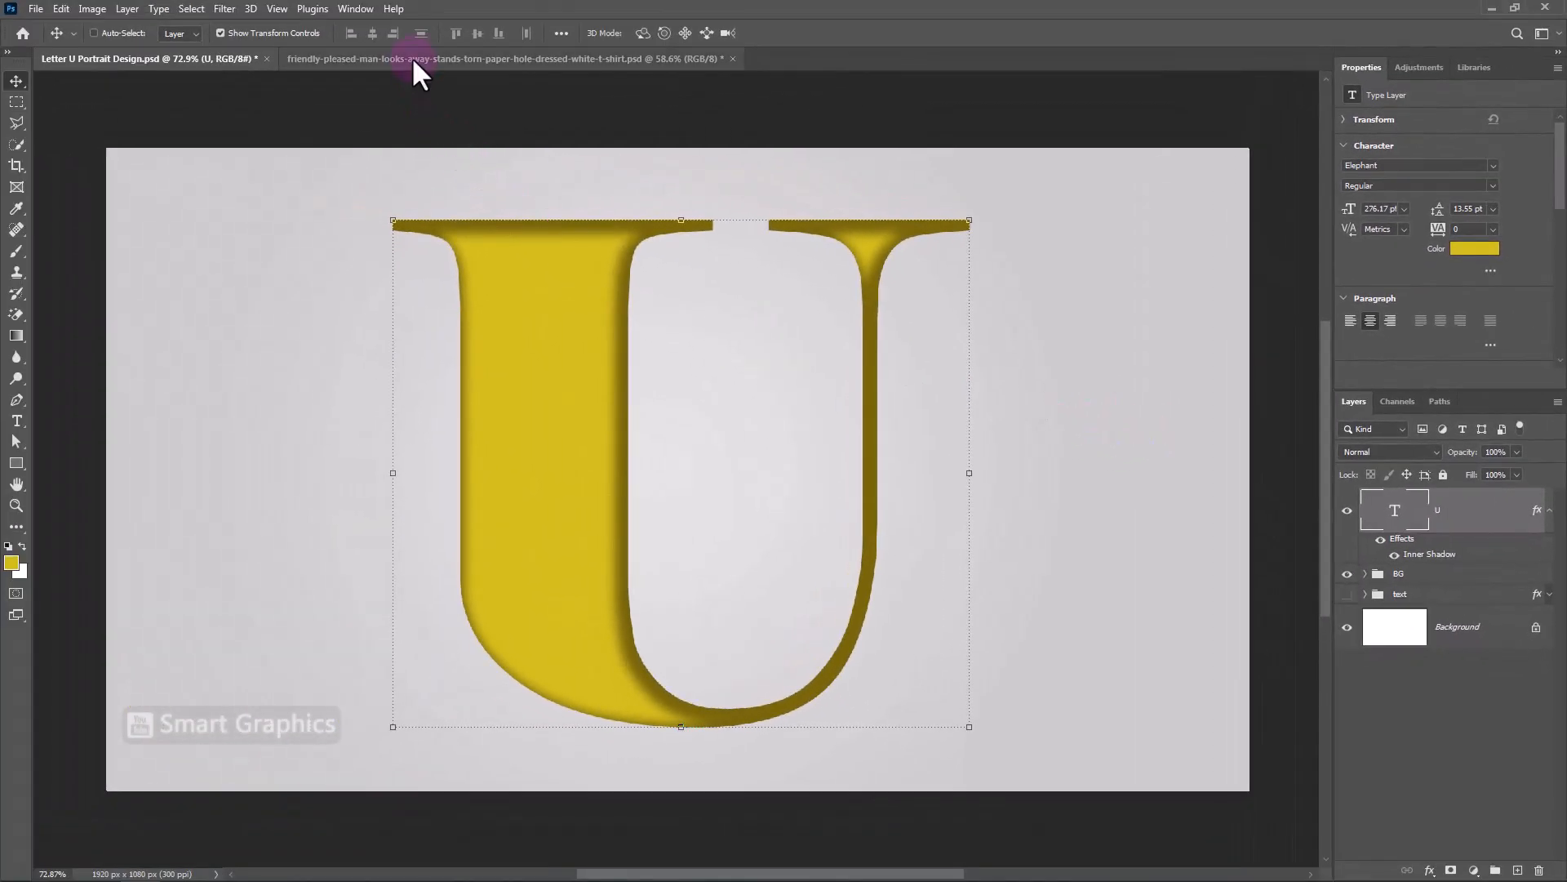
Step: In the torn-paper photo document, select the man as the subject and add a layer mask that hides the yellow background
{"action": "left_click", "coordinate": [412, 58]}
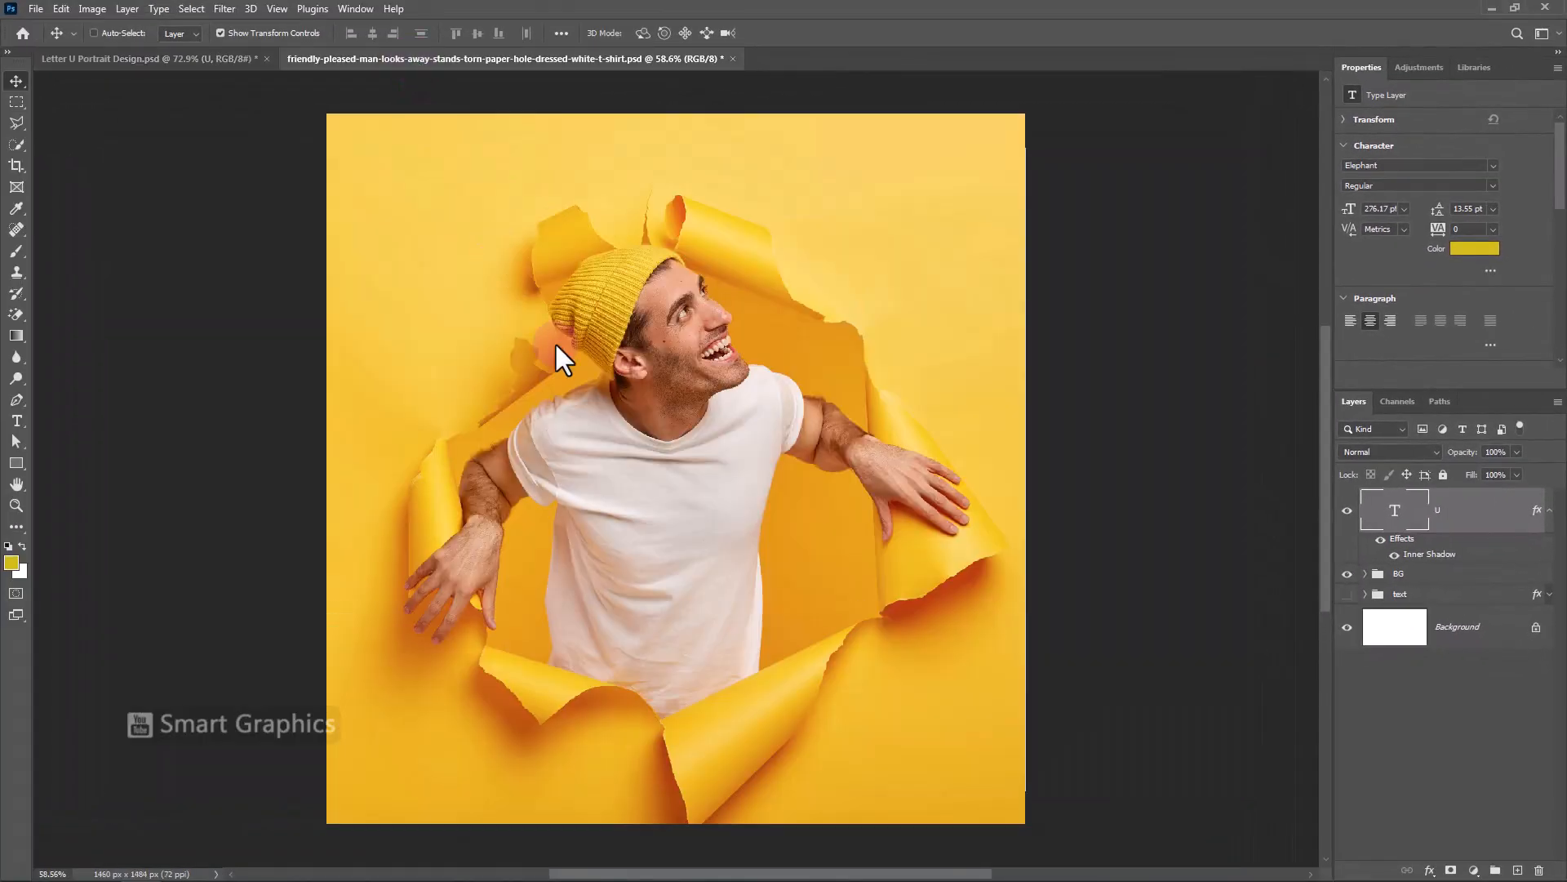
{"action": "left_click", "coordinate": [218, 9]}
{"action": "left_click", "coordinate": [196, 8]}
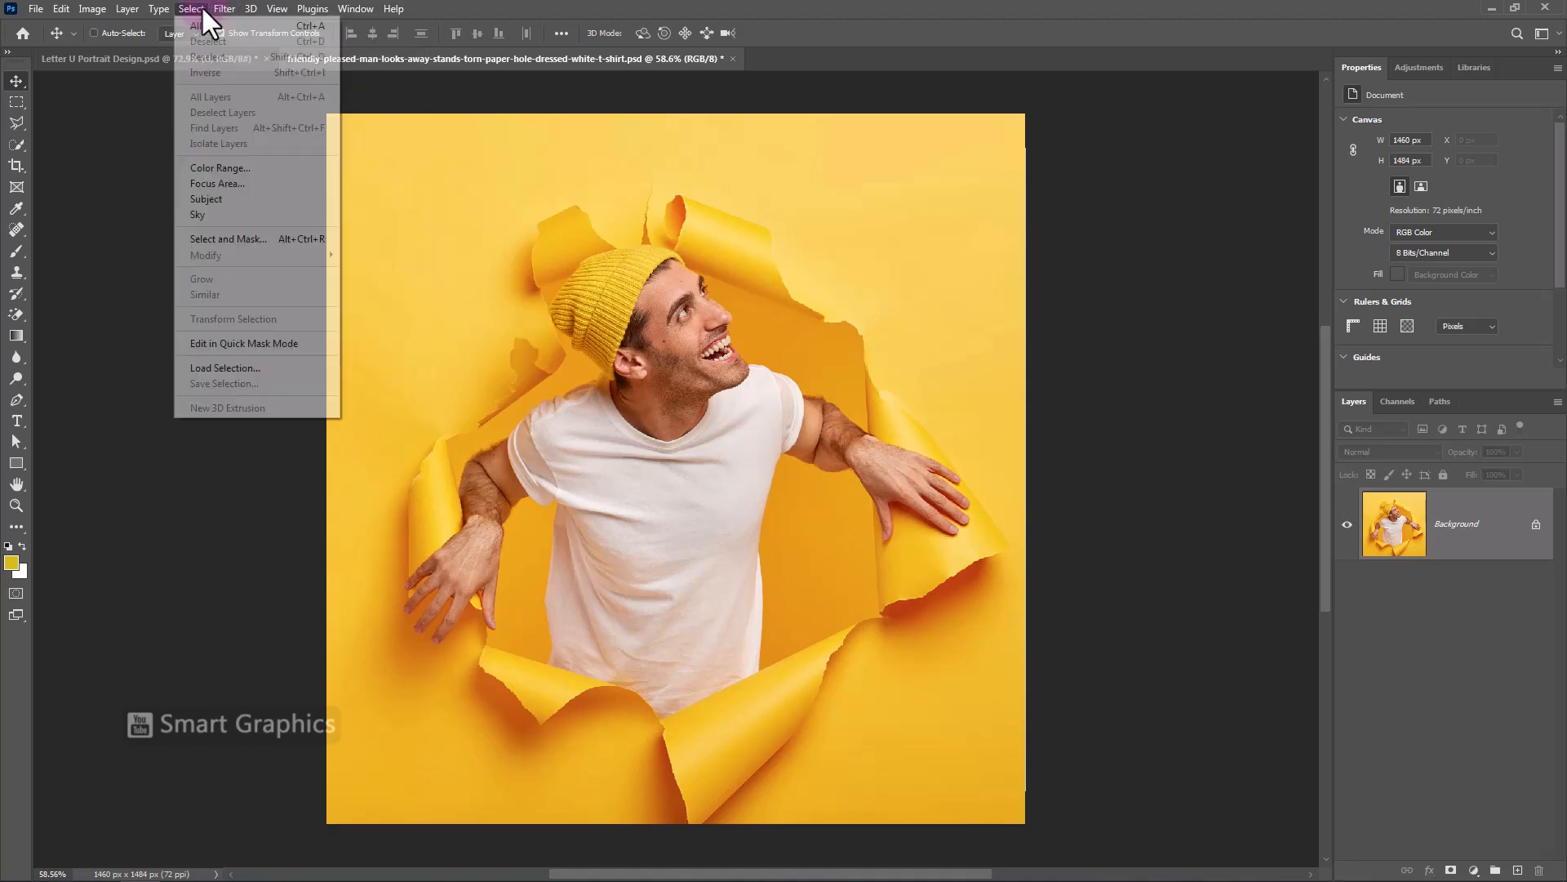
{"action": "left_click", "coordinate": [215, 200]}
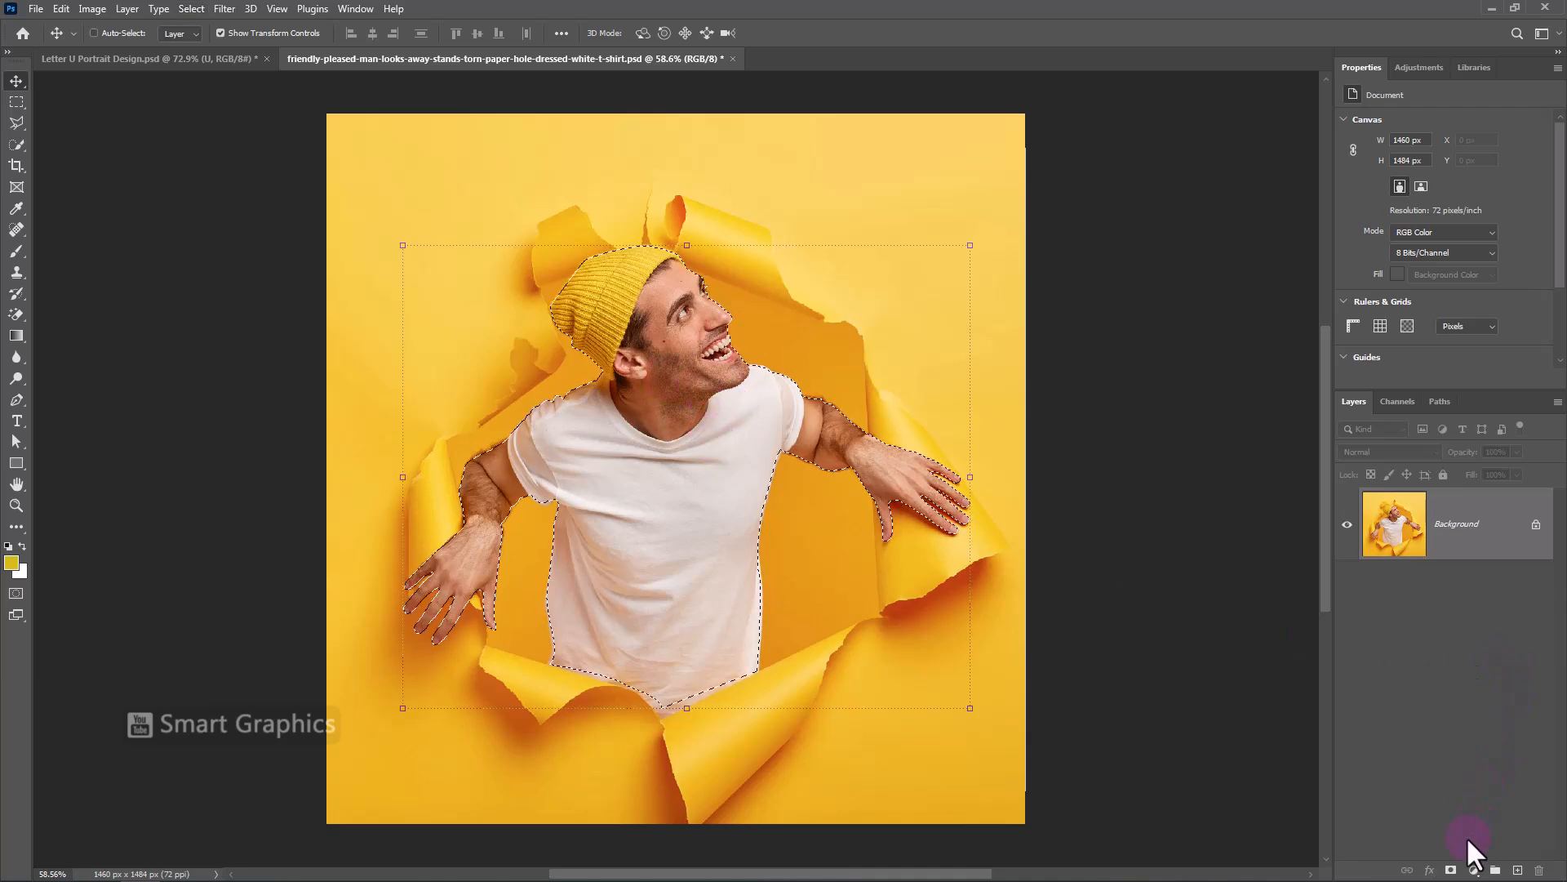
{"action": "left_click", "coordinate": [1451, 868]}
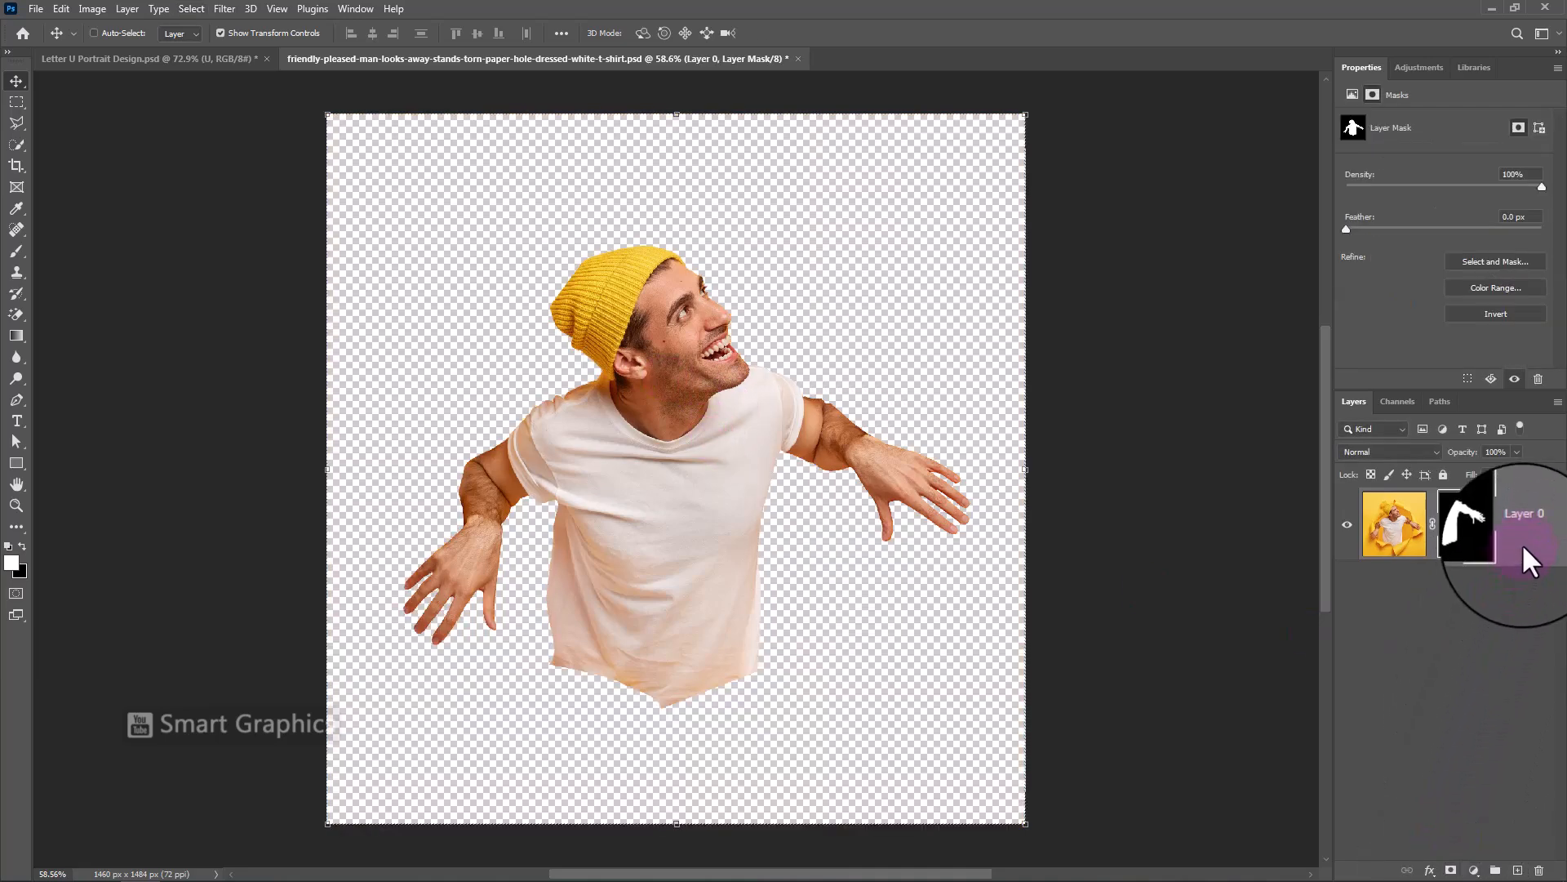
Step: Convert the masked man layer to a smart object named Model and bring it into the Letter U Portrait Design document
{"action": "right_click", "coordinate": [1523, 548]}
{"action": "left_click", "coordinate": [1353, 417]}
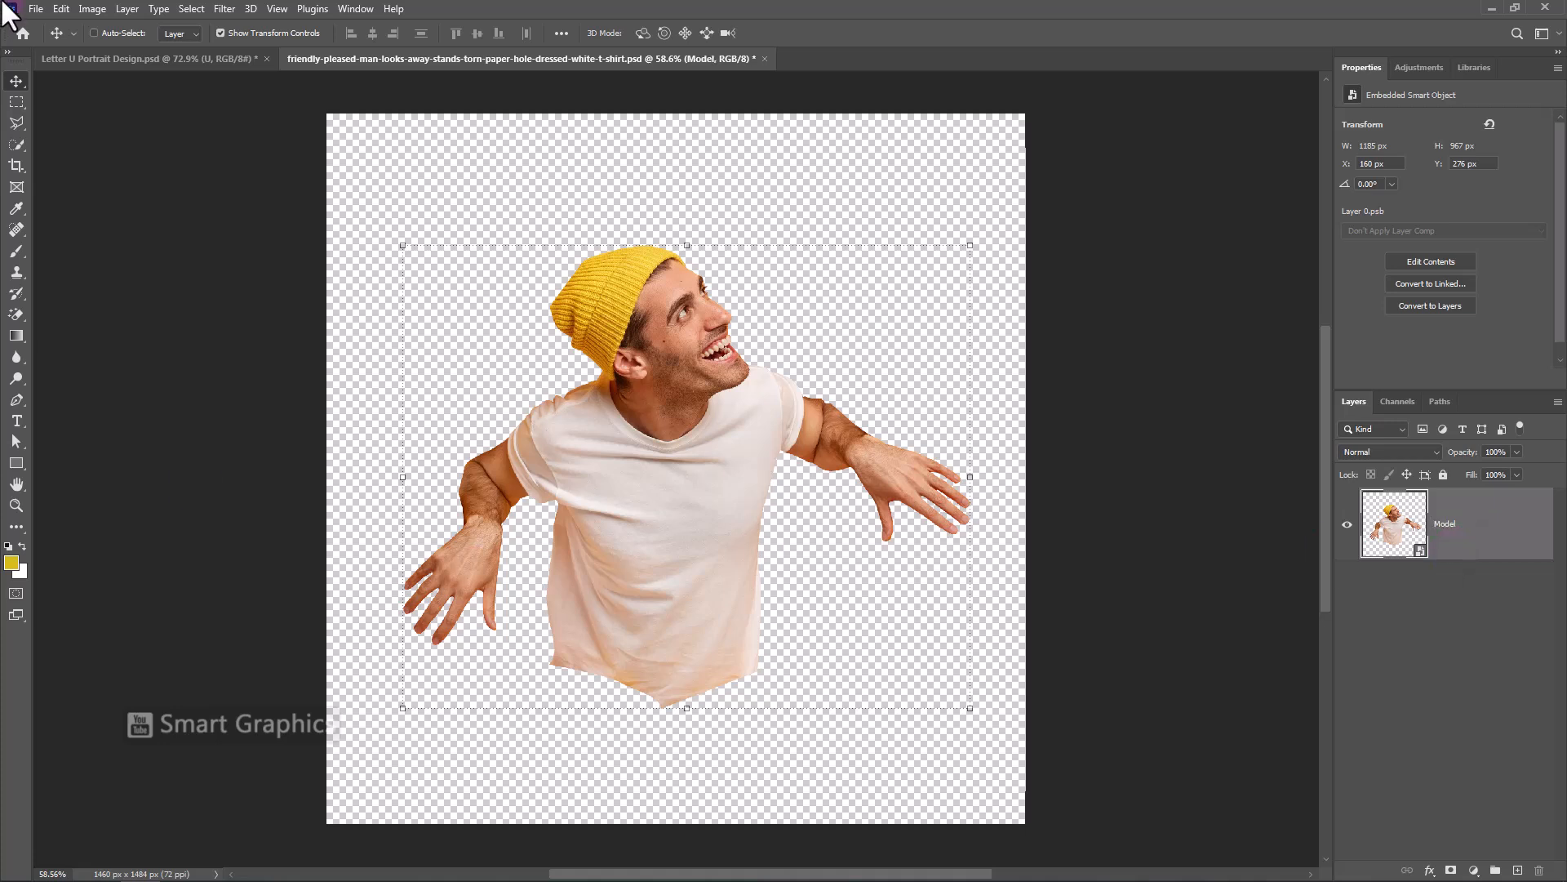
{"action": "left_click_drag", "start_coordinate": [522, 318], "coordinate": [759, 482]}
Step: Scale the Model layer proportionally to about 19% and position the man over the thick left stem of the U
{"action": "key", "text": "ctrl+t"}
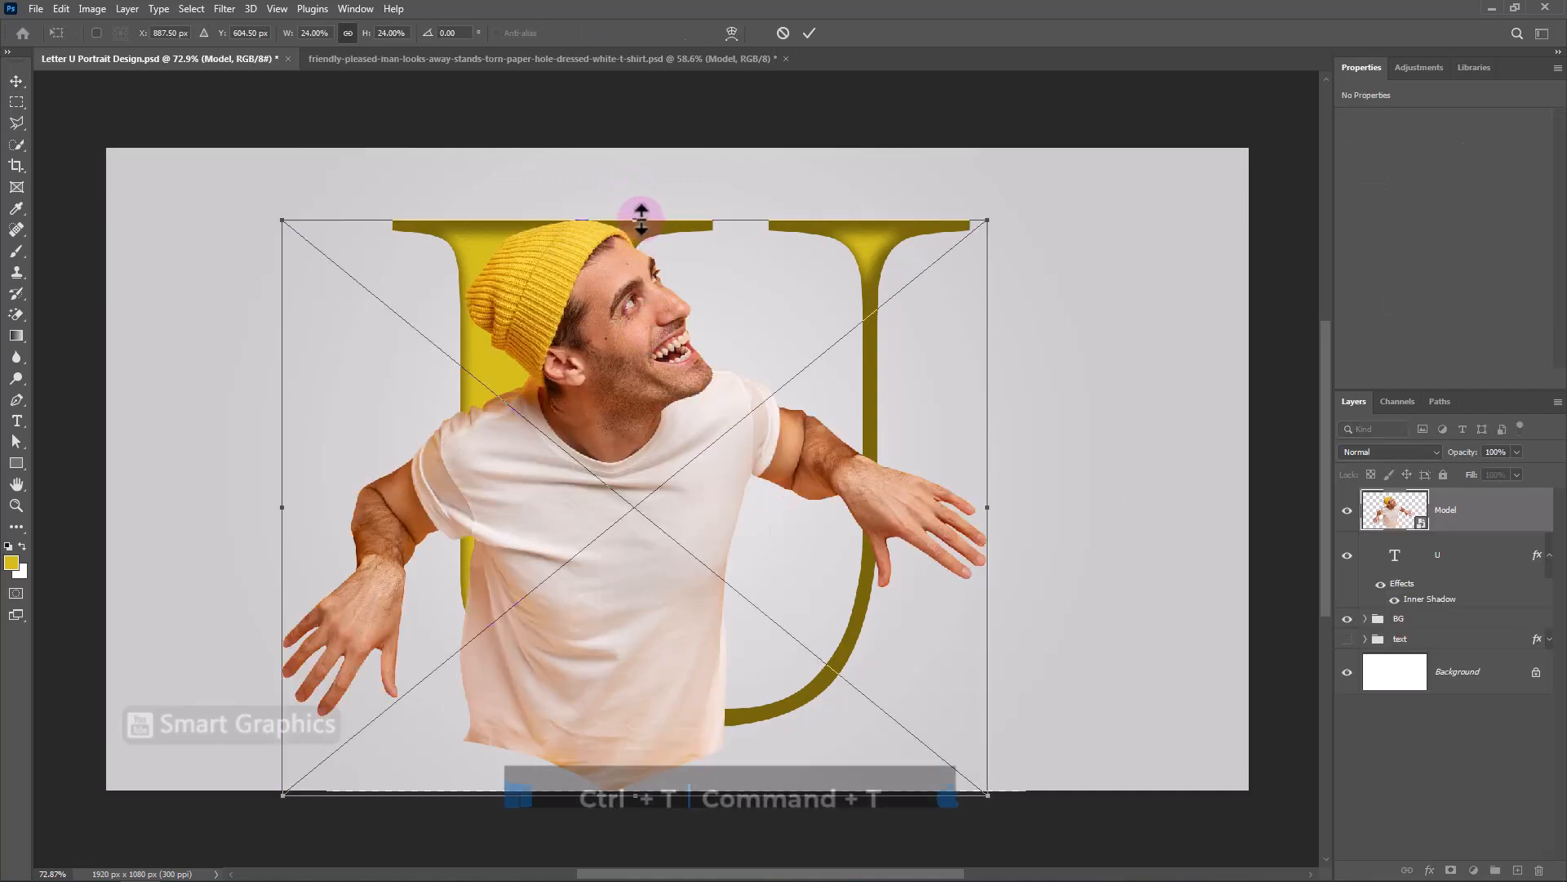
{"action": "left_click_drag", "start_coordinate": [641, 216], "coordinate": [641, 322]}
{"action": "left_click_drag", "start_coordinate": [636, 503], "coordinate": [594, 486]}
{"action": "key", "text": "shift+Down"}
{"action": "key", "text": "shift+Down"}
{"action": "key", "text": "shift+Down"}
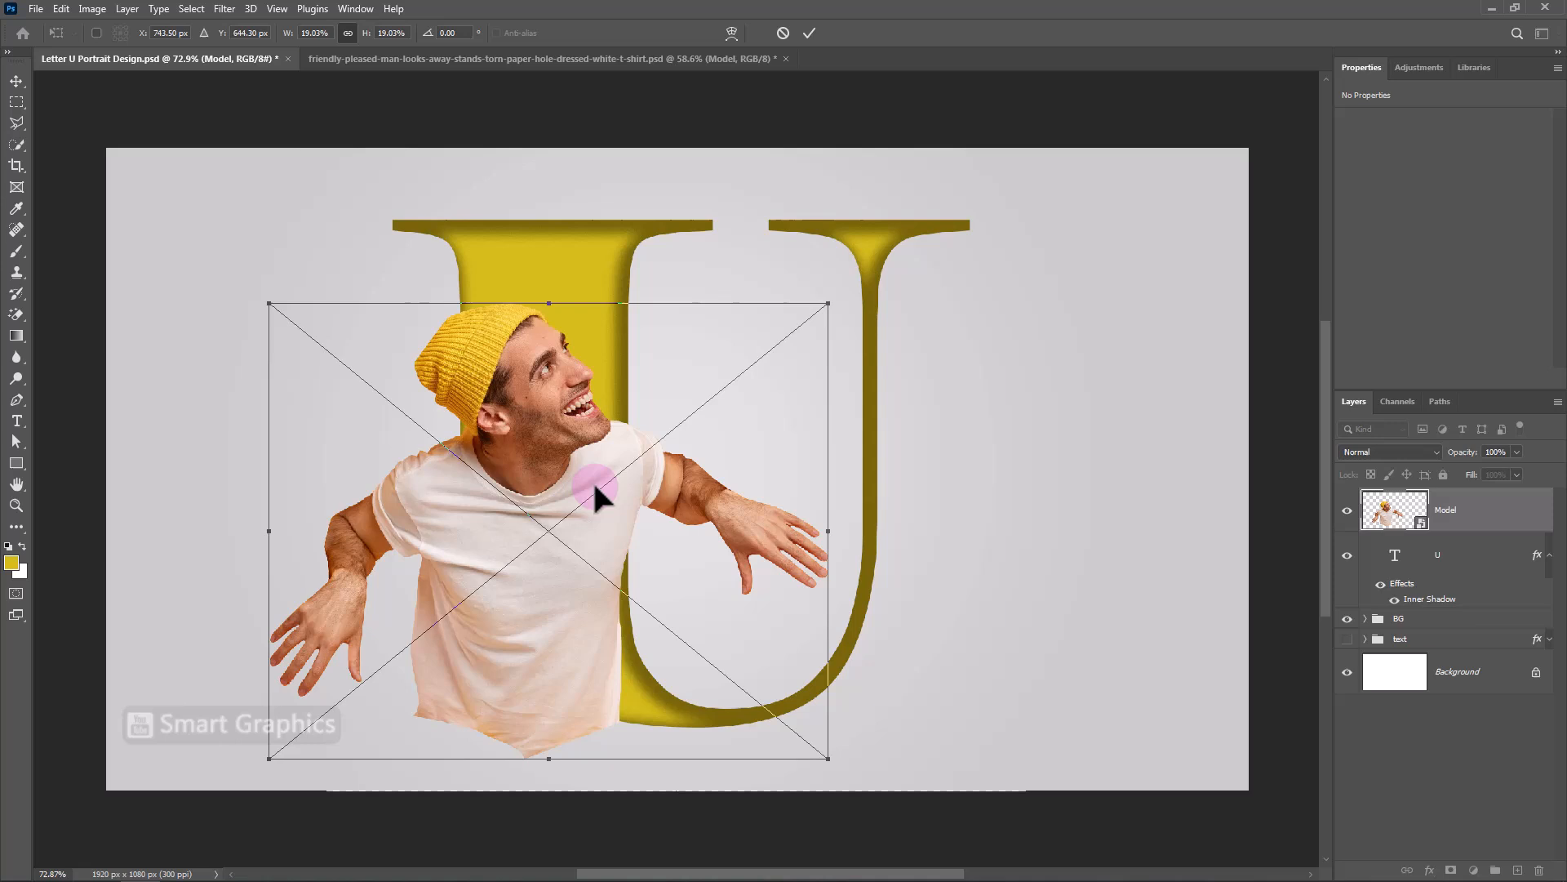
{"action": "left_click", "coordinate": [808, 33]}
Step: Clip the Model layer to the letter U, and duplicate it as an unclipped copy with a blank layer mask
{"action": "right_click", "coordinate": [1494, 523]}
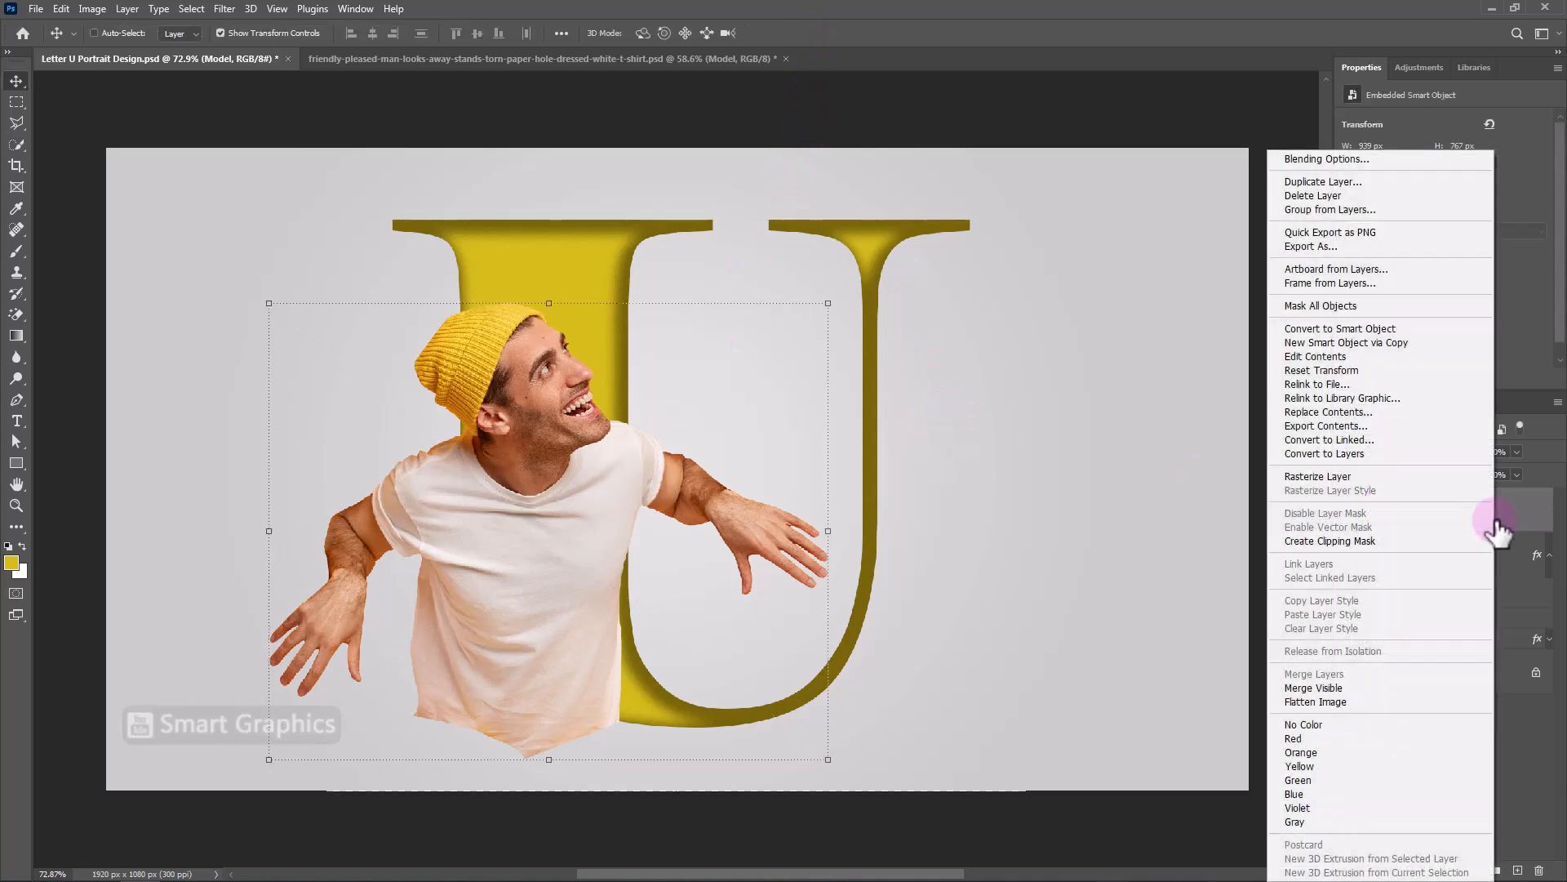
{"action": "left_click", "coordinate": [1324, 539]}
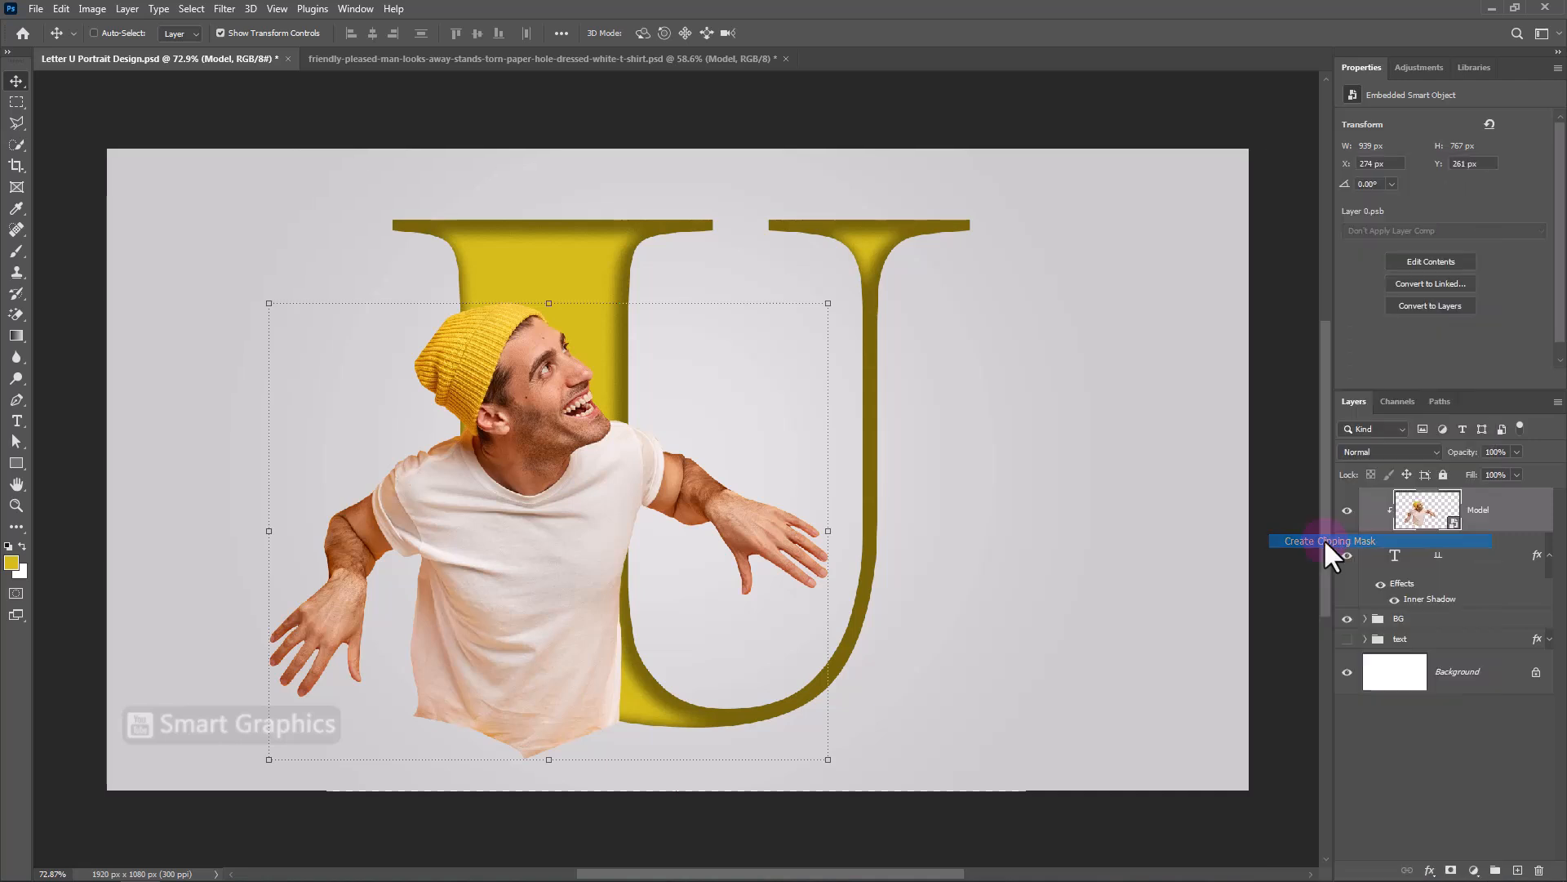
{"action": "key", "text": "ctrl+j"}
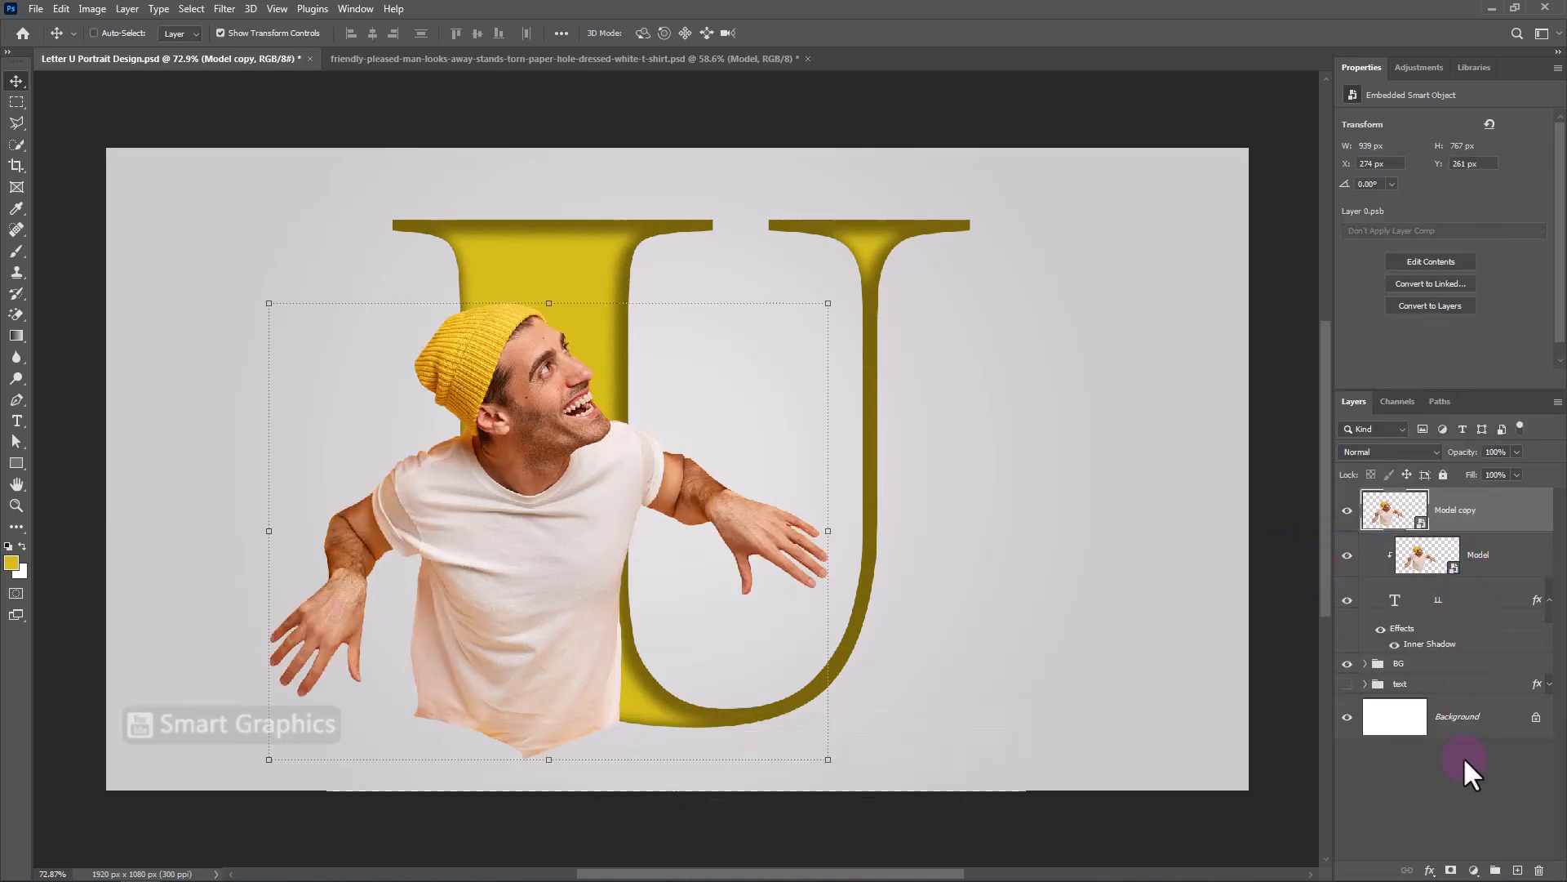
{"action": "left_click", "coordinate": [1451, 870]}
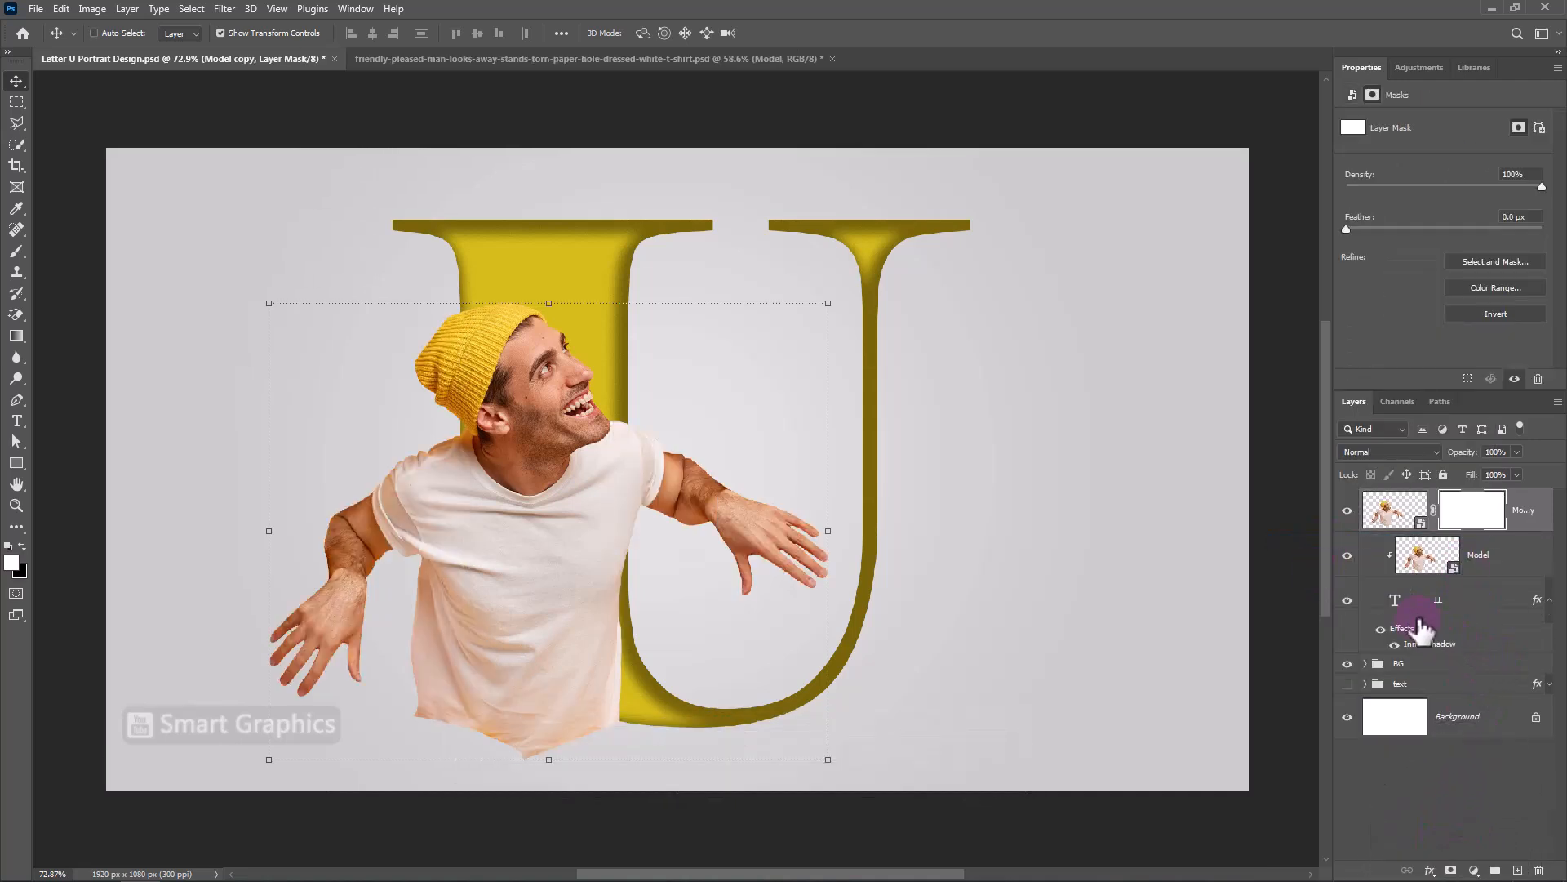
Step: Load the letter U's pixels as a selection, make the Model copy's mask active, and invert the selection
{"action": "right_click", "coordinate": [1395, 600]}
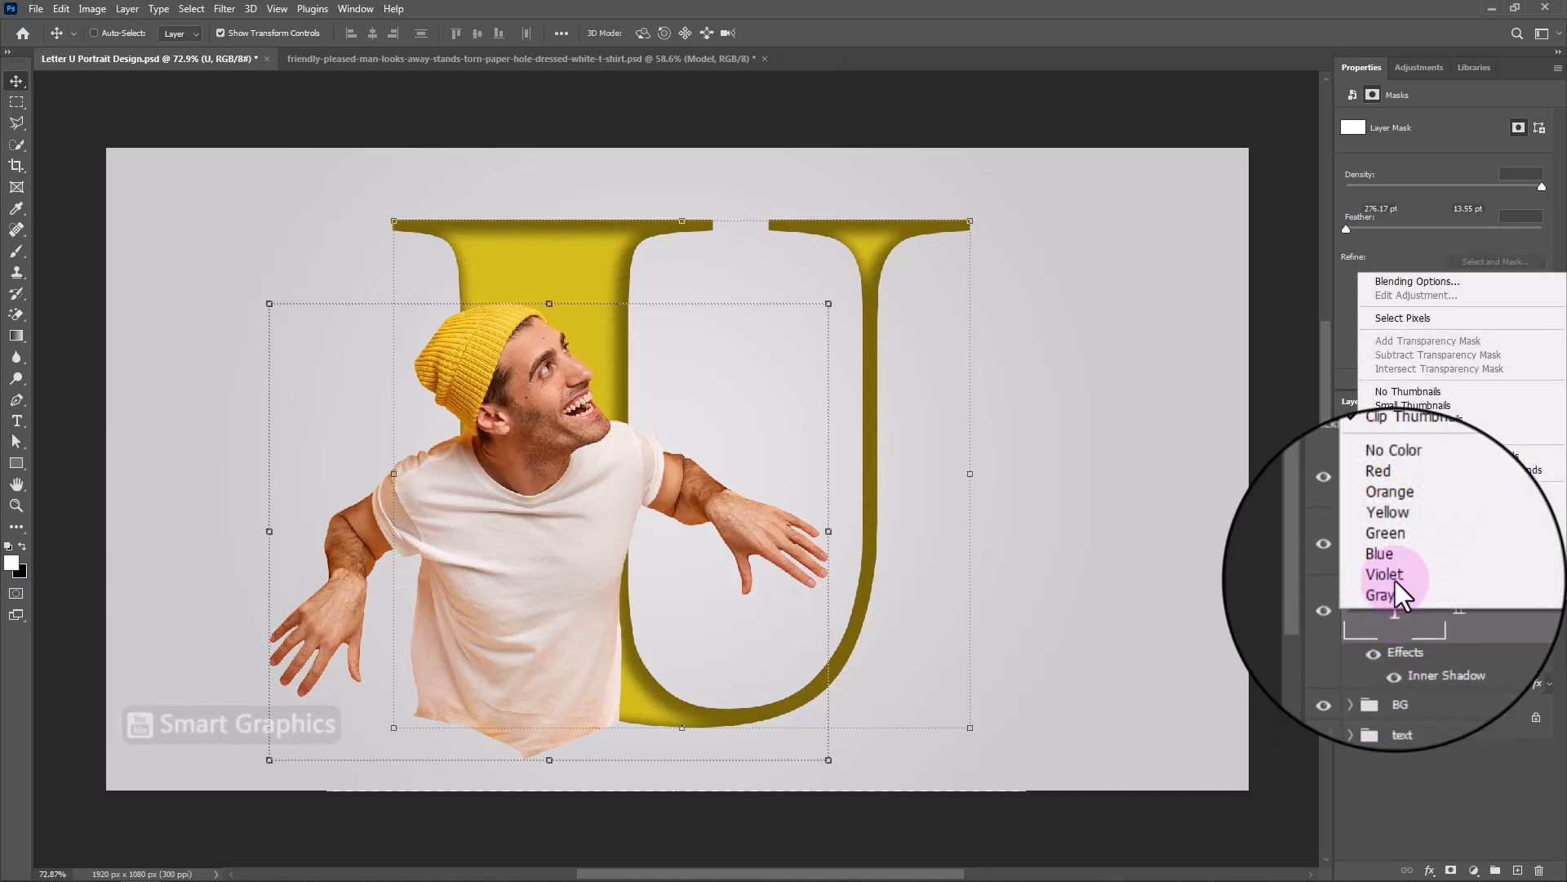
{"action": "left_click", "coordinate": [1387, 321]}
{"action": "left_click", "coordinate": [1477, 510]}
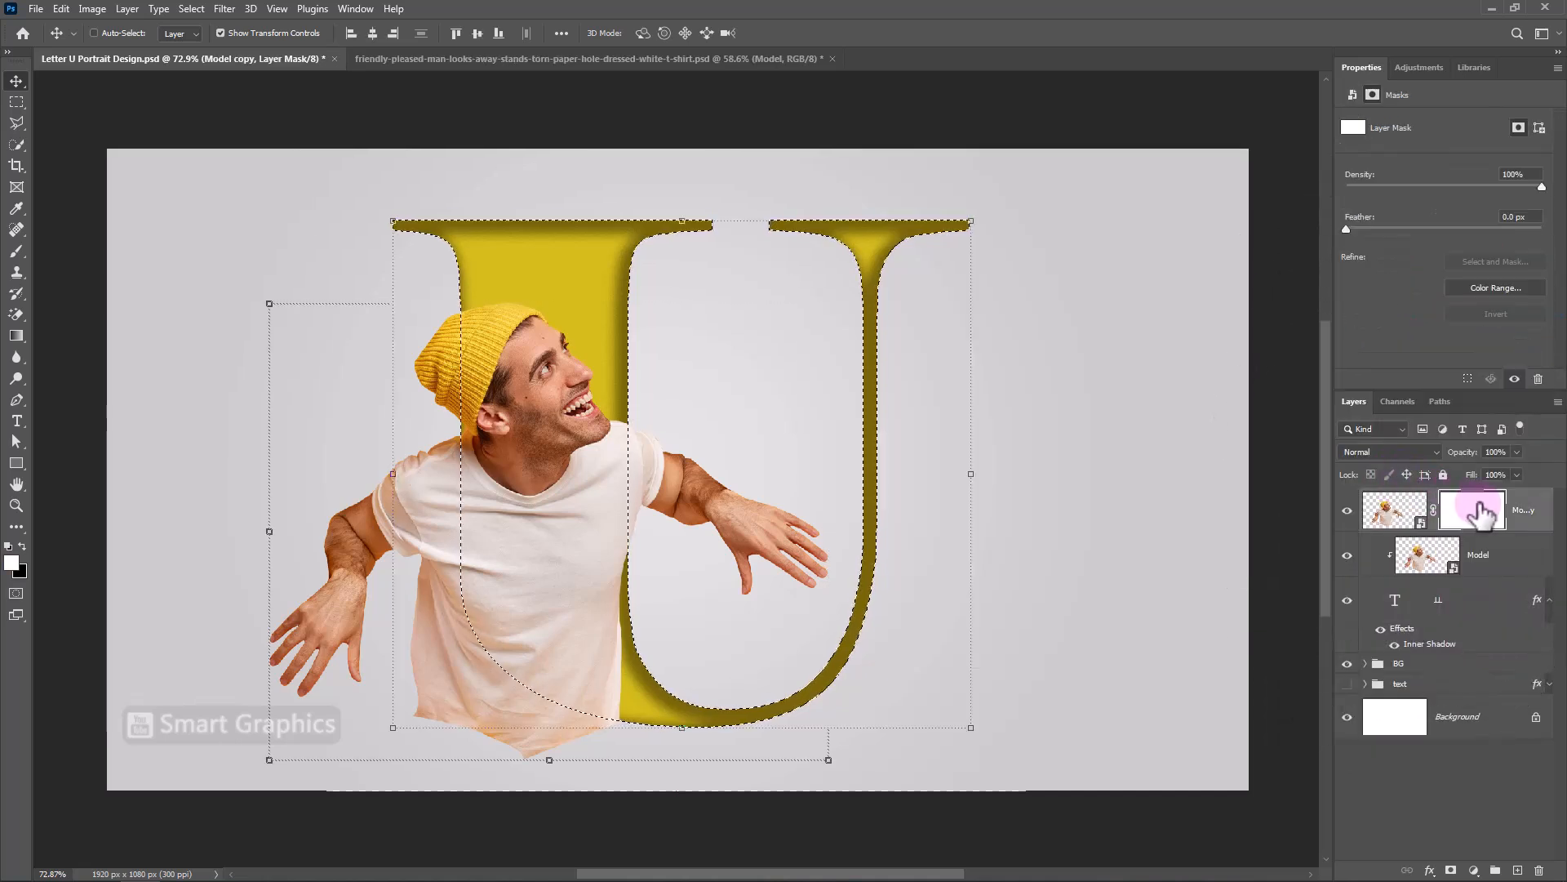
{"action": "left_click", "coordinate": [224, 10]}
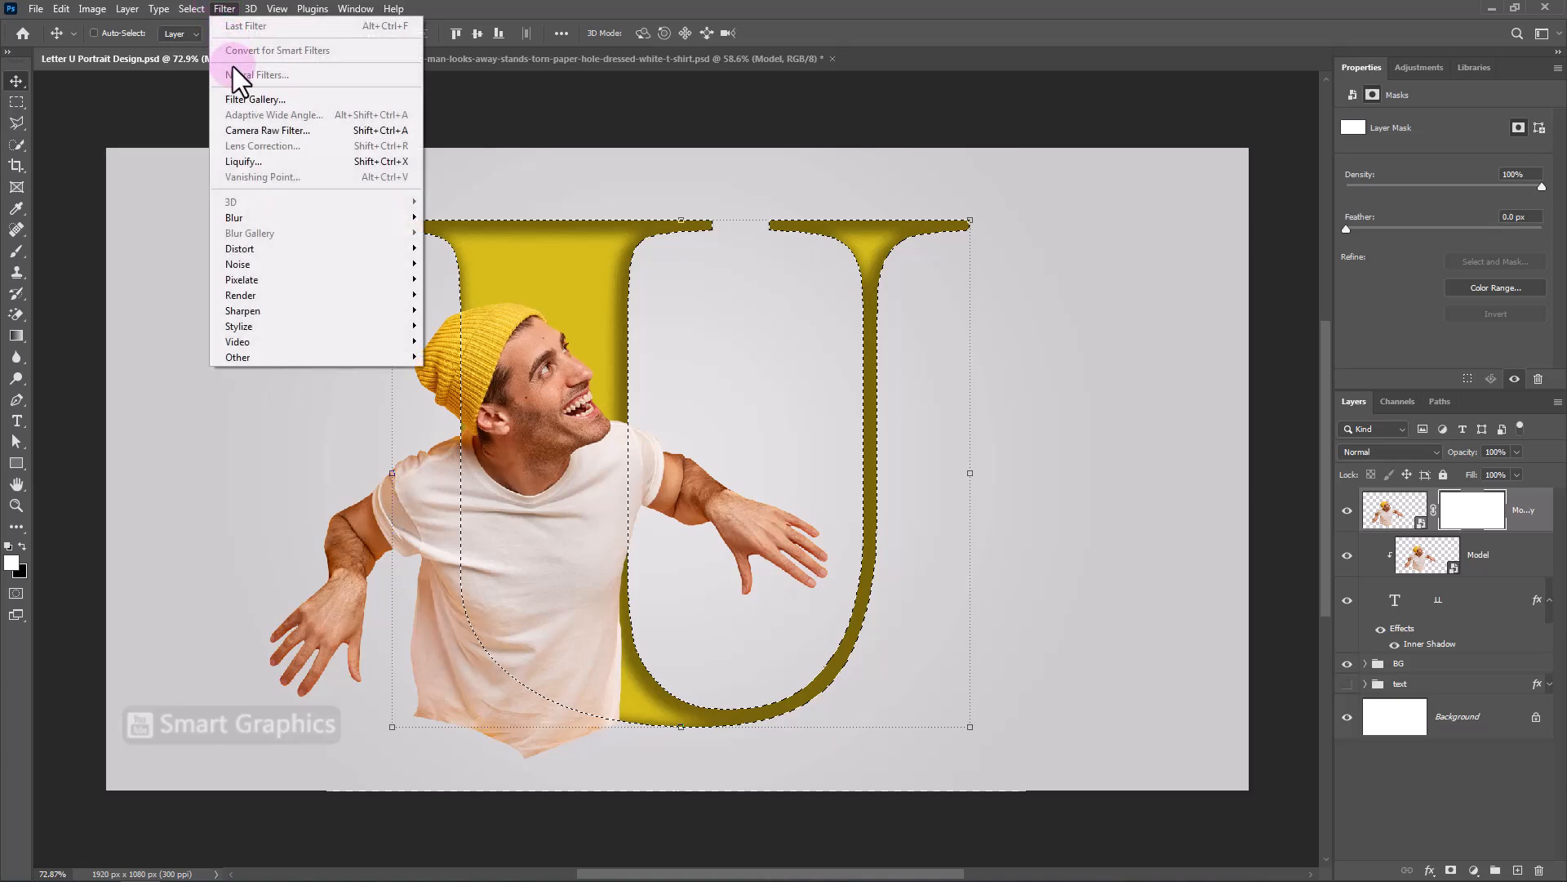
{"action": "mouse_move", "coordinate": [194, 12]}
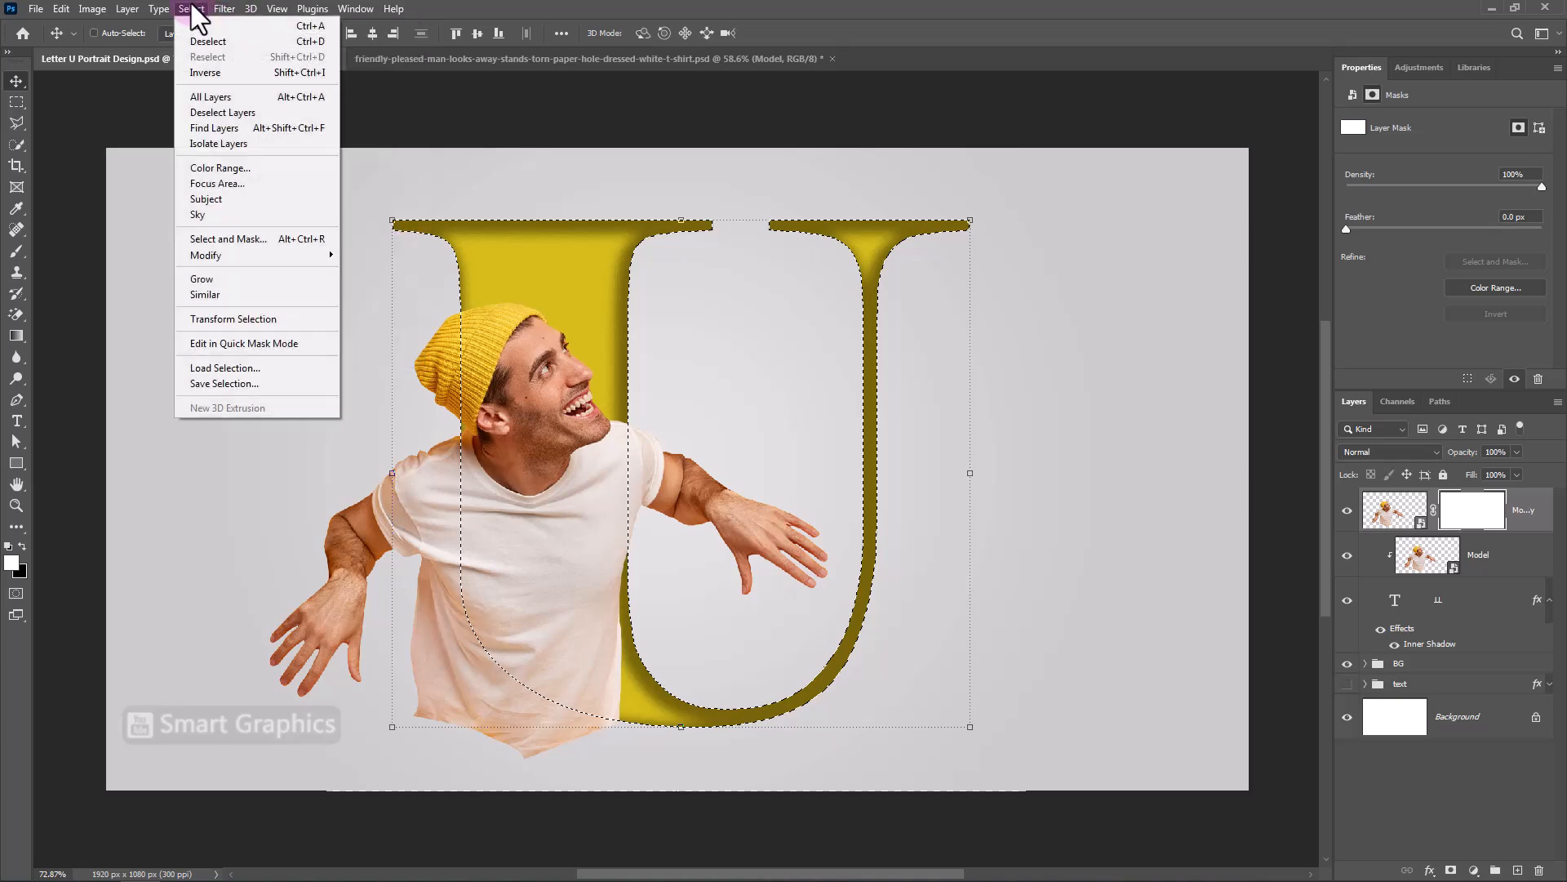
{"action": "left_click", "coordinate": [204, 73]}
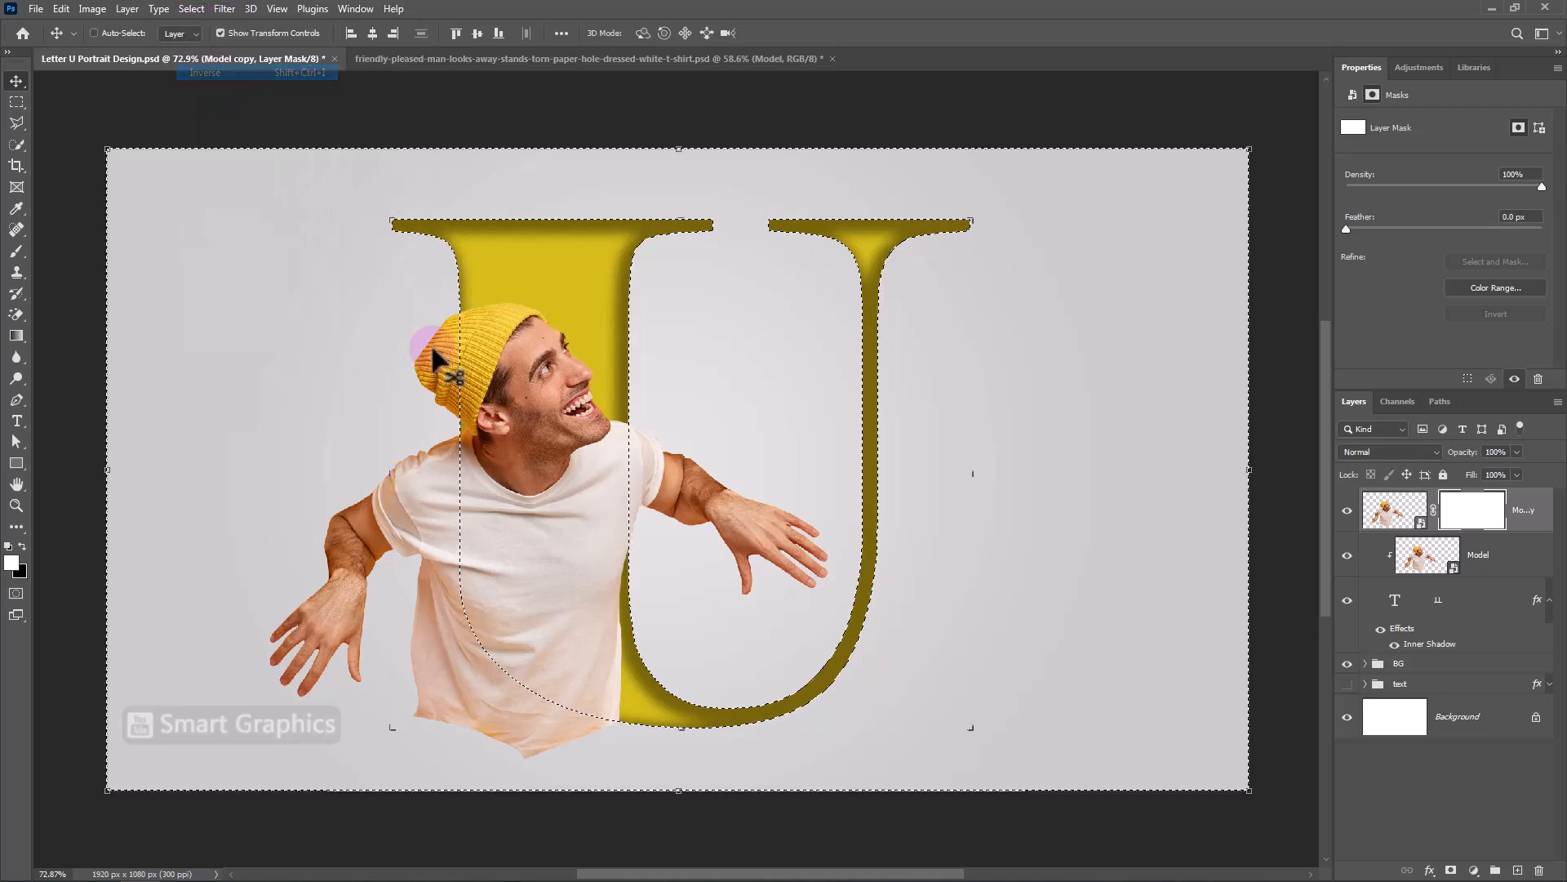
Step: Paint black with a Hard Round brush on the Model copy's mask to hide the arms and shirt outside the U
{"action": "left_click", "coordinate": [17, 255]}
{"action": "right_click", "coordinate": [451, 414]}
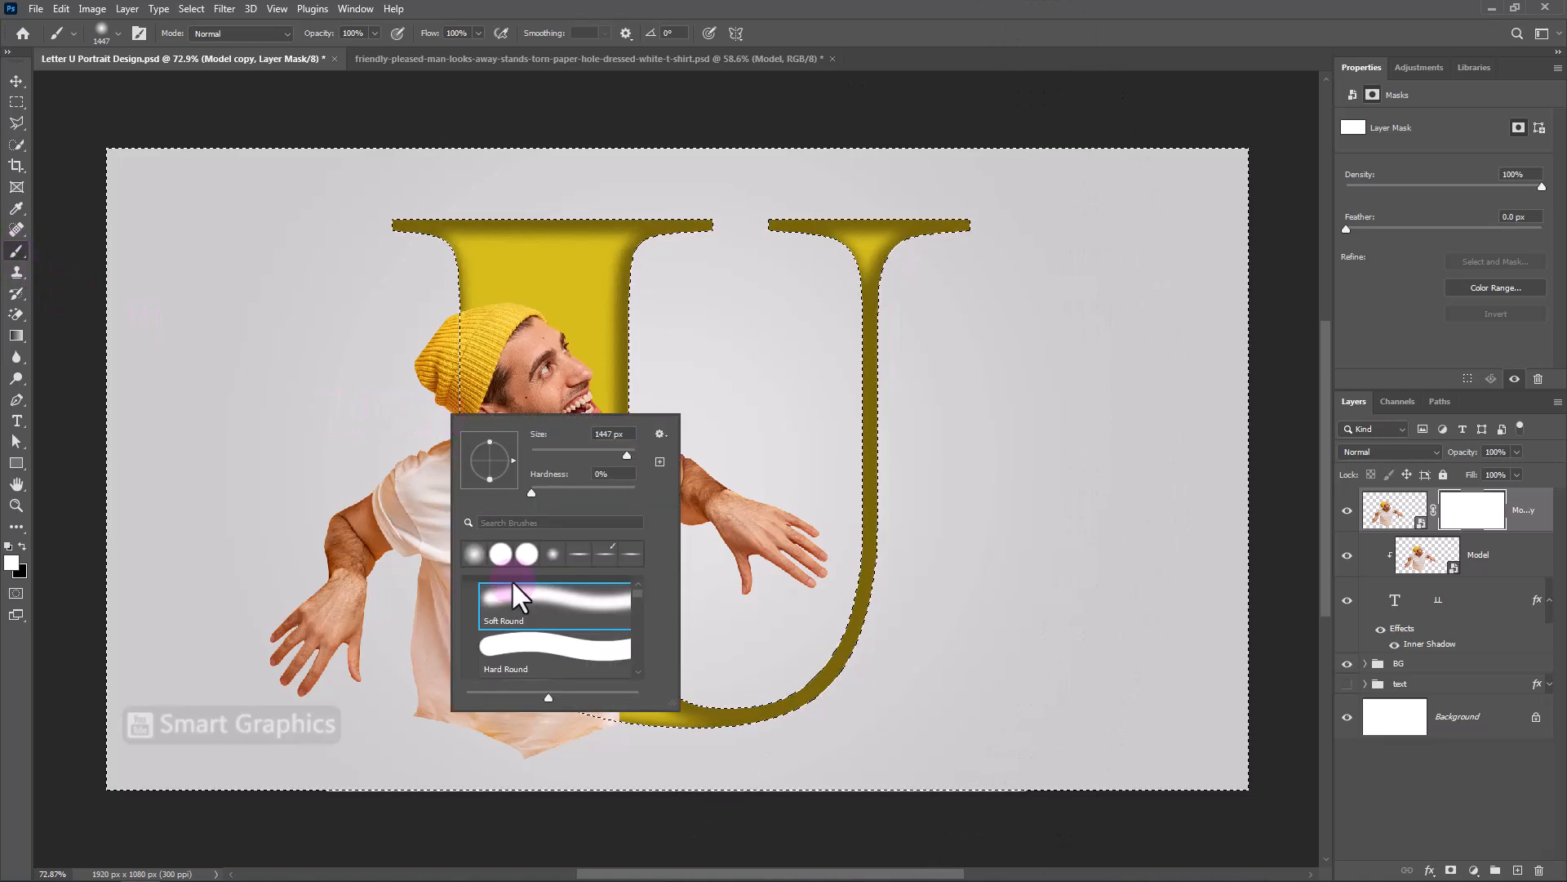
{"action": "left_click", "coordinate": [518, 645]}
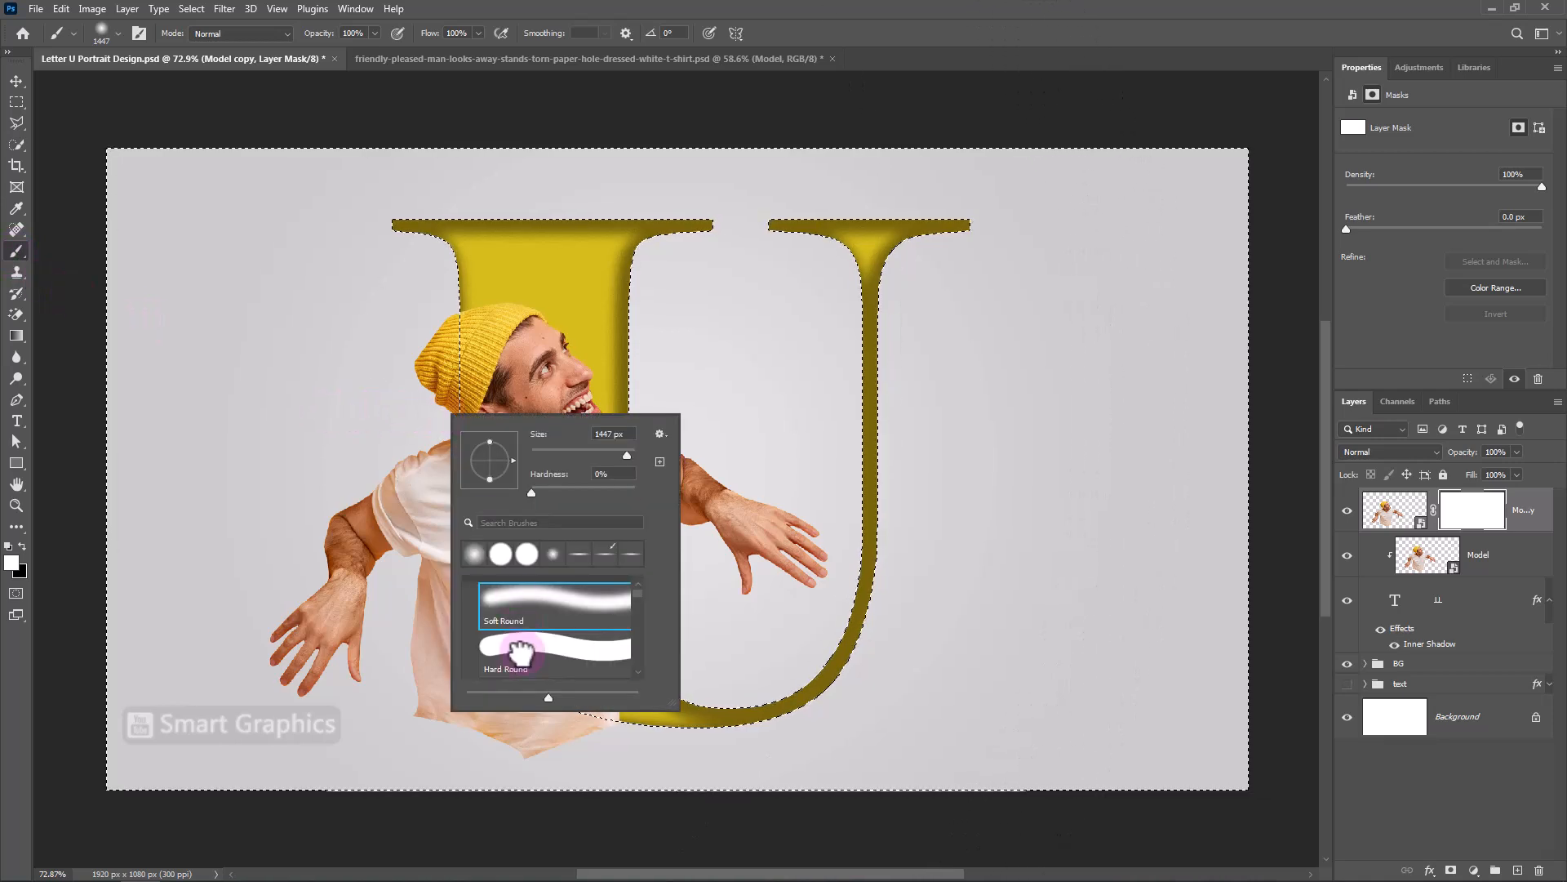
{"action": "left_click", "coordinate": [21, 547]}
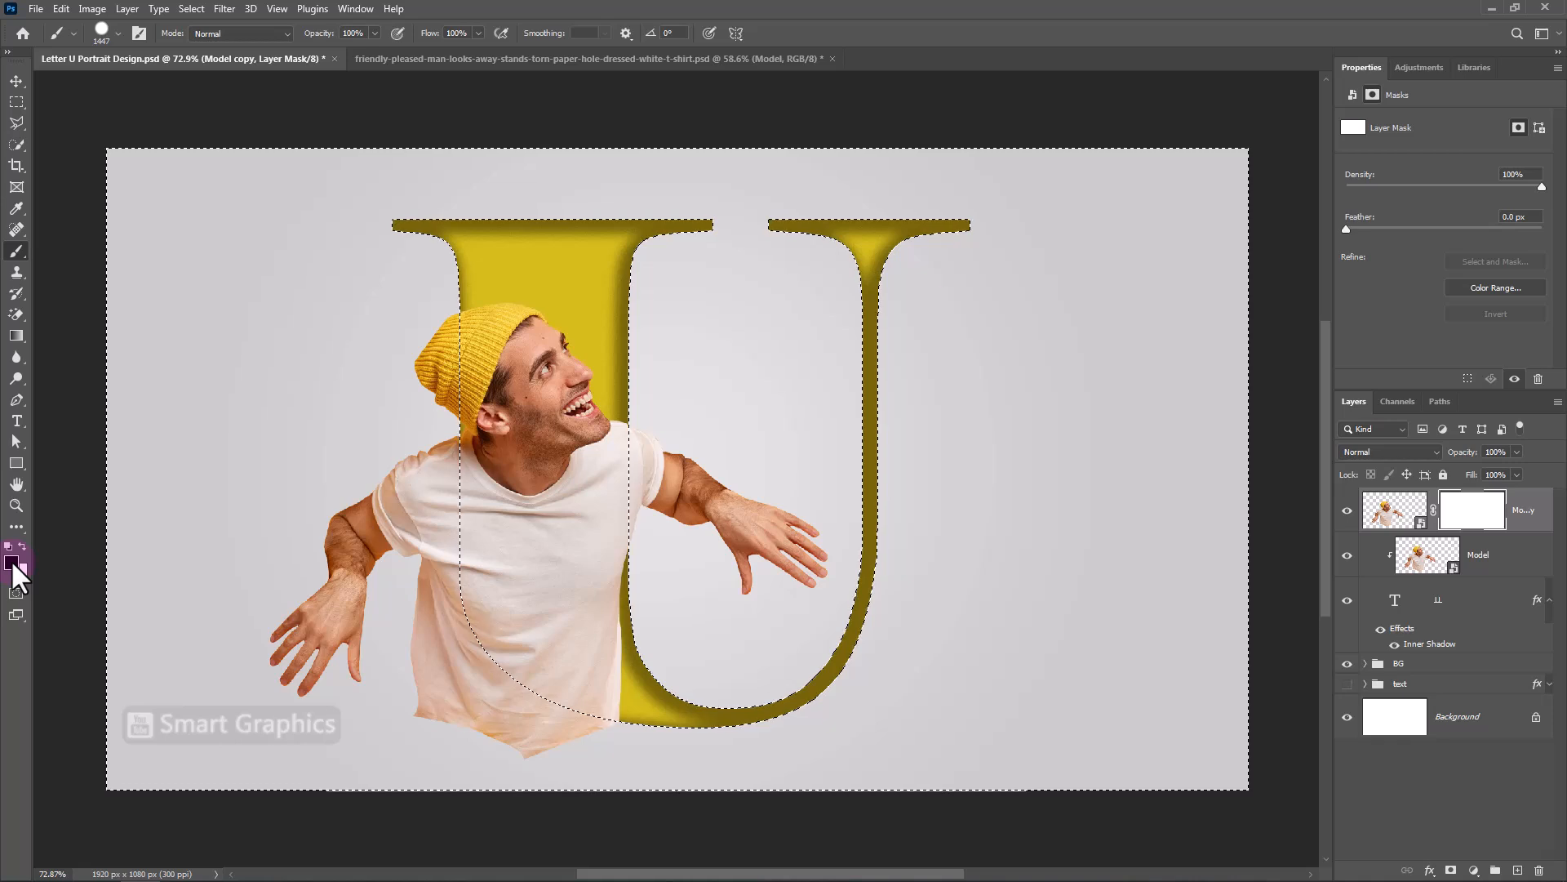
{"action": "left_click_drag", "start_coordinate": [410, 480], "coordinate": [85, 471]}
{"action": "mouse_move", "coordinate": [413, 417]}
{"action": "left_mouse_down"}
{"action": "mouse_move", "coordinate": [359, 422]}
{"action": "mouse_move", "coordinate": [414, 509]}
{"action": "mouse_move", "coordinate": [420, 482]}
{"action": "mouse_move", "coordinate": [417, 552]}
{"action": "mouse_move", "coordinate": [360, 539]}
{"action": "mouse_move", "coordinate": [339, 656]}
{"action": "mouse_move", "coordinate": [469, 700]}
{"action": "mouse_move", "coordinate": [499, 747]}
{"action": "mouse_move", "coordinate": [310, 650]}
{"action": "mouse_move", "coordinate": [554, 750]}
{"action": "mouse_move", "coordinate": [741, 723]}
{"action": "mouse_move", "coordinate": [744, 514]}
{"action": "left_mouse_up"}
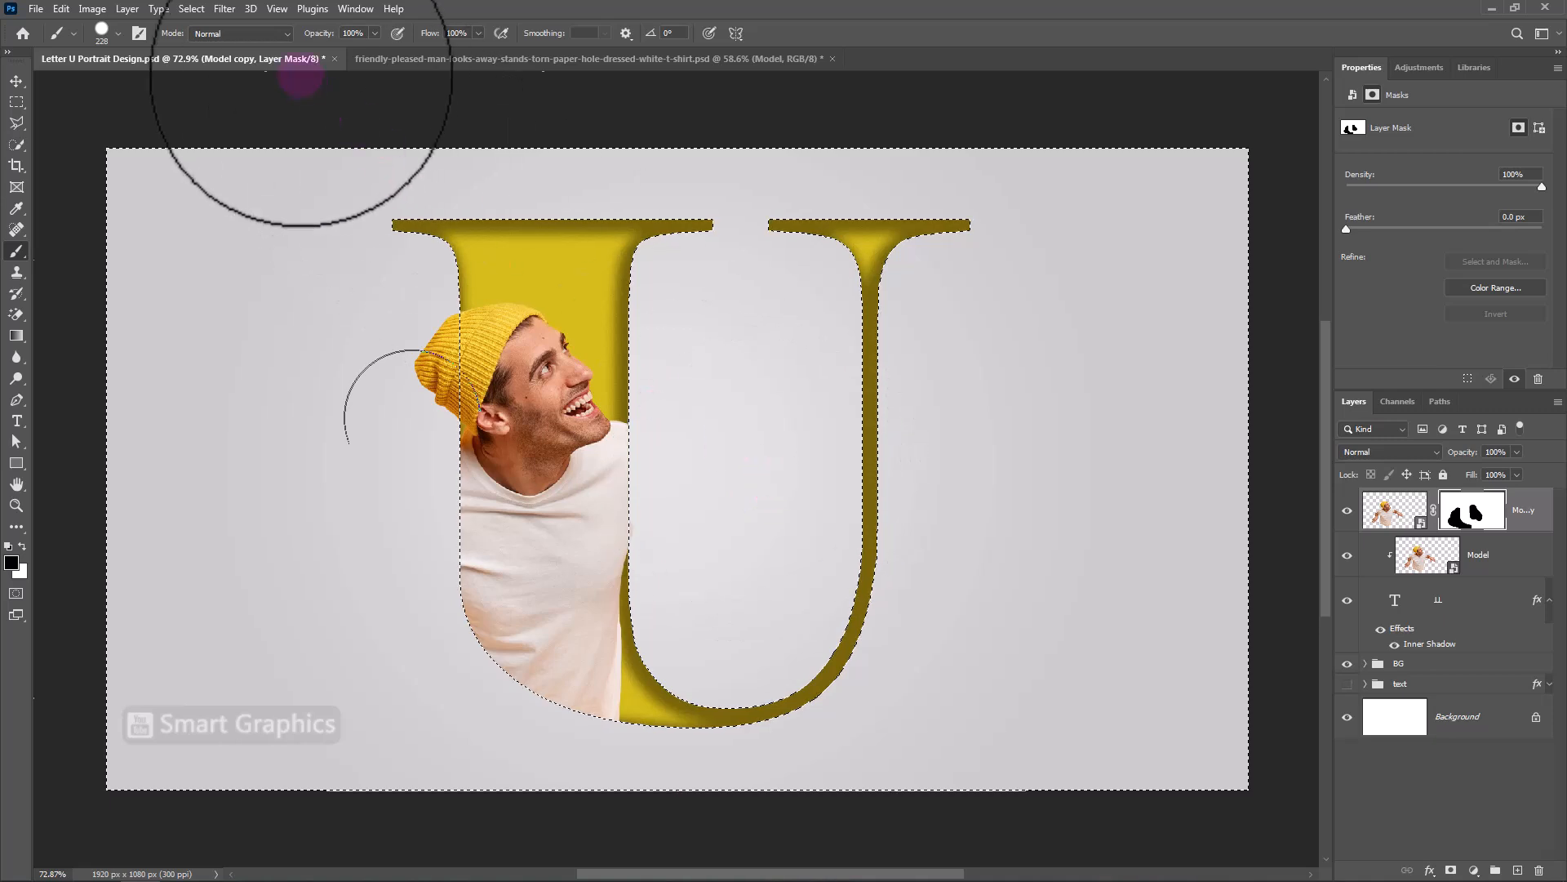
Step: Invert the selection back to the letter, mask the copy's shirt inside the U with a Soft Round brush, and deselect
{"action": "left_click", "coordinate": [193, 9]}
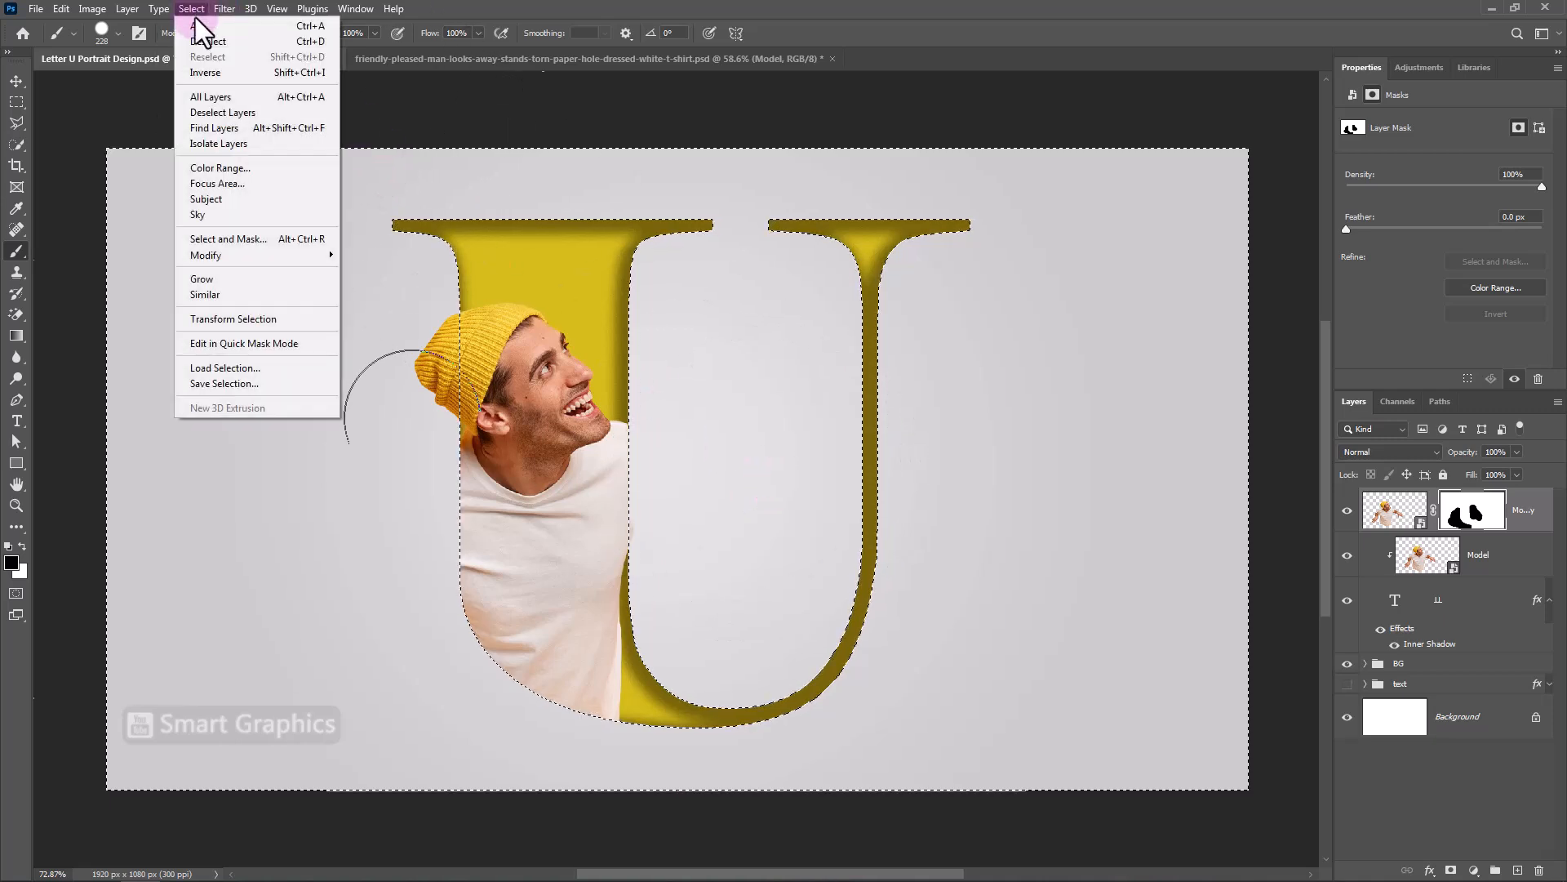
{"action": "left_click", "coordinate": [204, 60]}
{"action": "mouse_move", "coordinate": [692, 465]}
{"action": "left_mouse_down"}
{"action": "mouse_move", "coordinate": [644, 461]}
{"action": "mouse_move", "coordinate": [709, 635]}
{"action": "mouse_move", "coordinate": [650, 415]}
{"action": "mouse_move", "coordinate": [674, 419]}
{"action": "mouse_move", "coordinate": [649, 412]}
{"action": "mouse_move", "coordinate": [626, 715]}
{"action": "mouse_move", "coordinate": [540, 683]}
{"action": "mouse_move", "coordinate": [460, 583]}
{"action": "mouse_move", "coordinate": [481, 642]}
{"action": "mouse_move", "coordinate": [449, 466]}
{"action": "mouse_move", "coordinate": [452, 594]}
{"action": "mouse_move", "coordinate": [489, 674]}
{"action": "mouse_move", "coordinate": [618, 721]}
{"action": "mouse_move", "coordinate": [657, 611]}
{"action": "mouse_move", "coordinate": [654, 473]}
{"action": "left_mouse_up"}
{"action": "right_click", "coordinate": [649, 463]}
{"action": "double_click", "coordinate": [708, 639]}
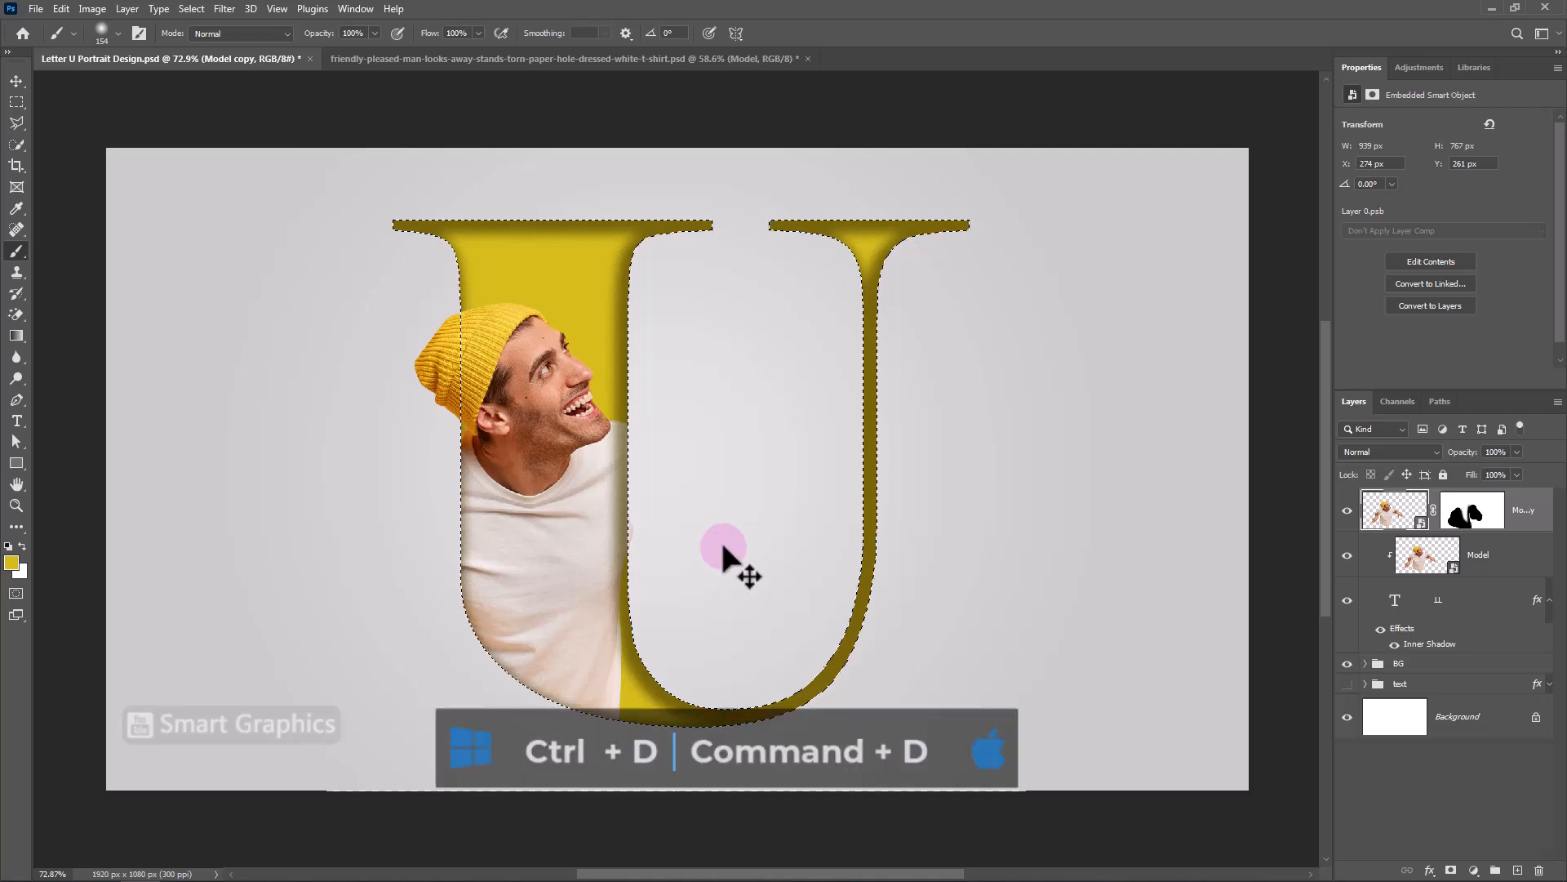
{"action": "key", "text": "ctrl+d"}
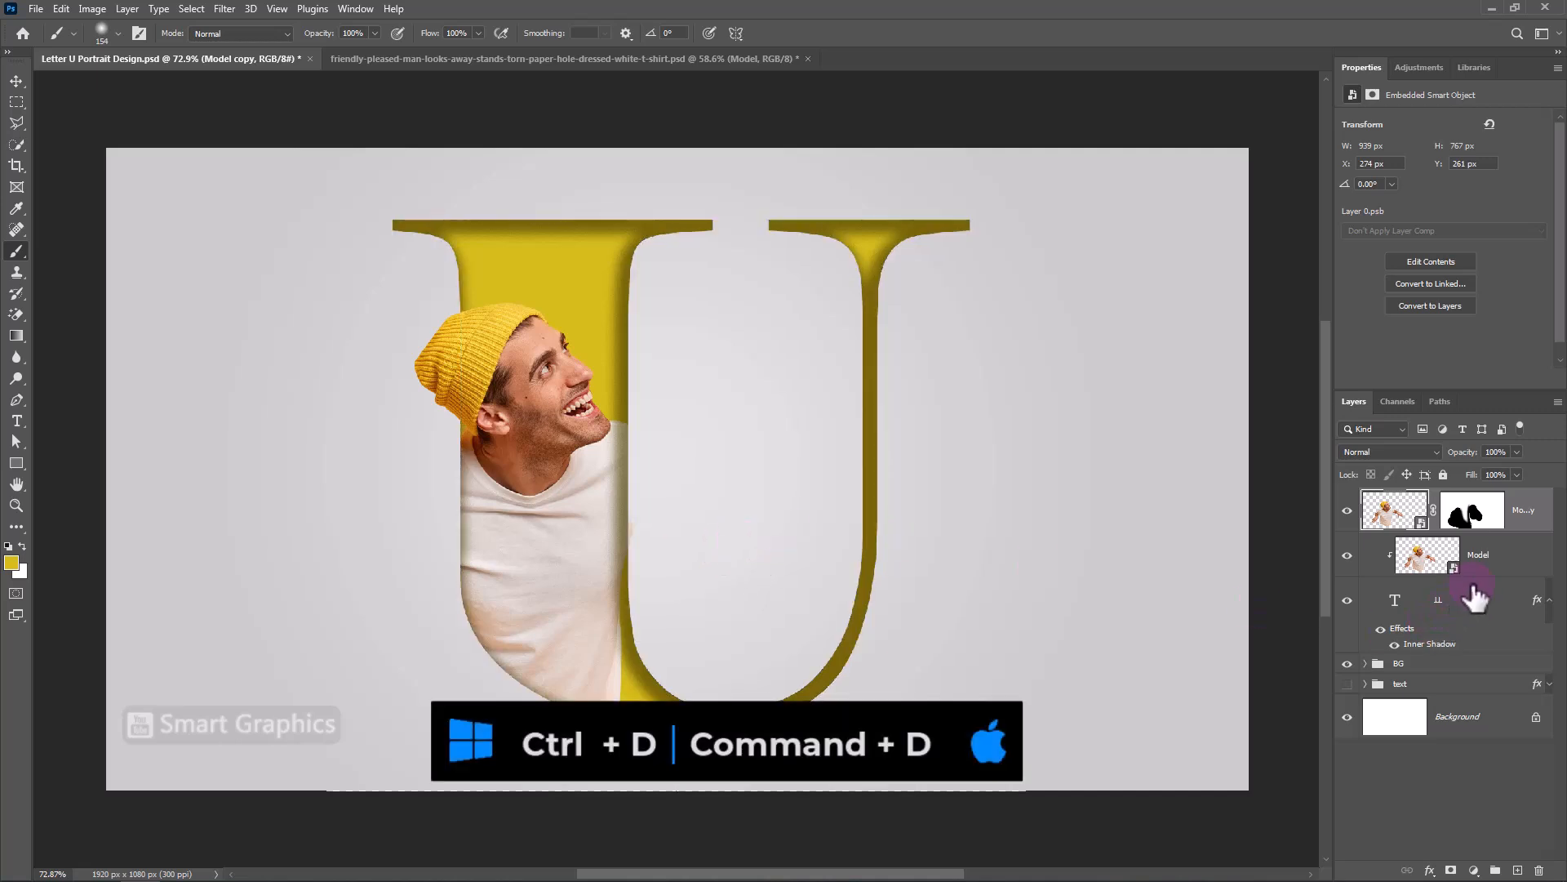
Step: Add a new empty layer named shadow directly above the clipped Model layer
{"action": "left_click", "coordinate": [1510, 558]}
{"action": "left_click", "coordinate": [1519, 870]}
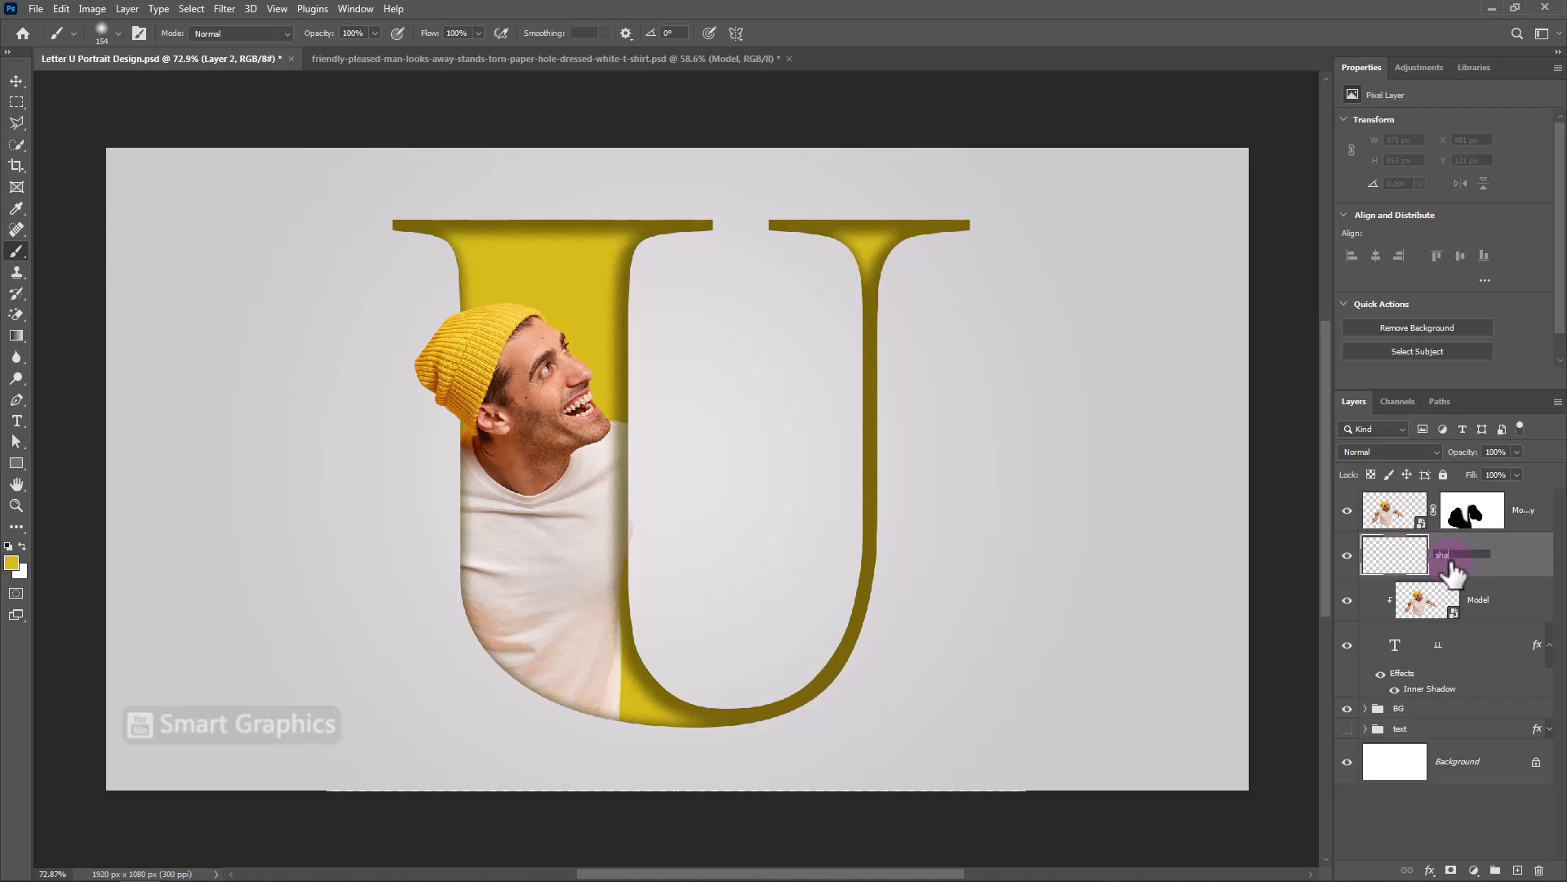
{"action": "key", "text": "Return"}
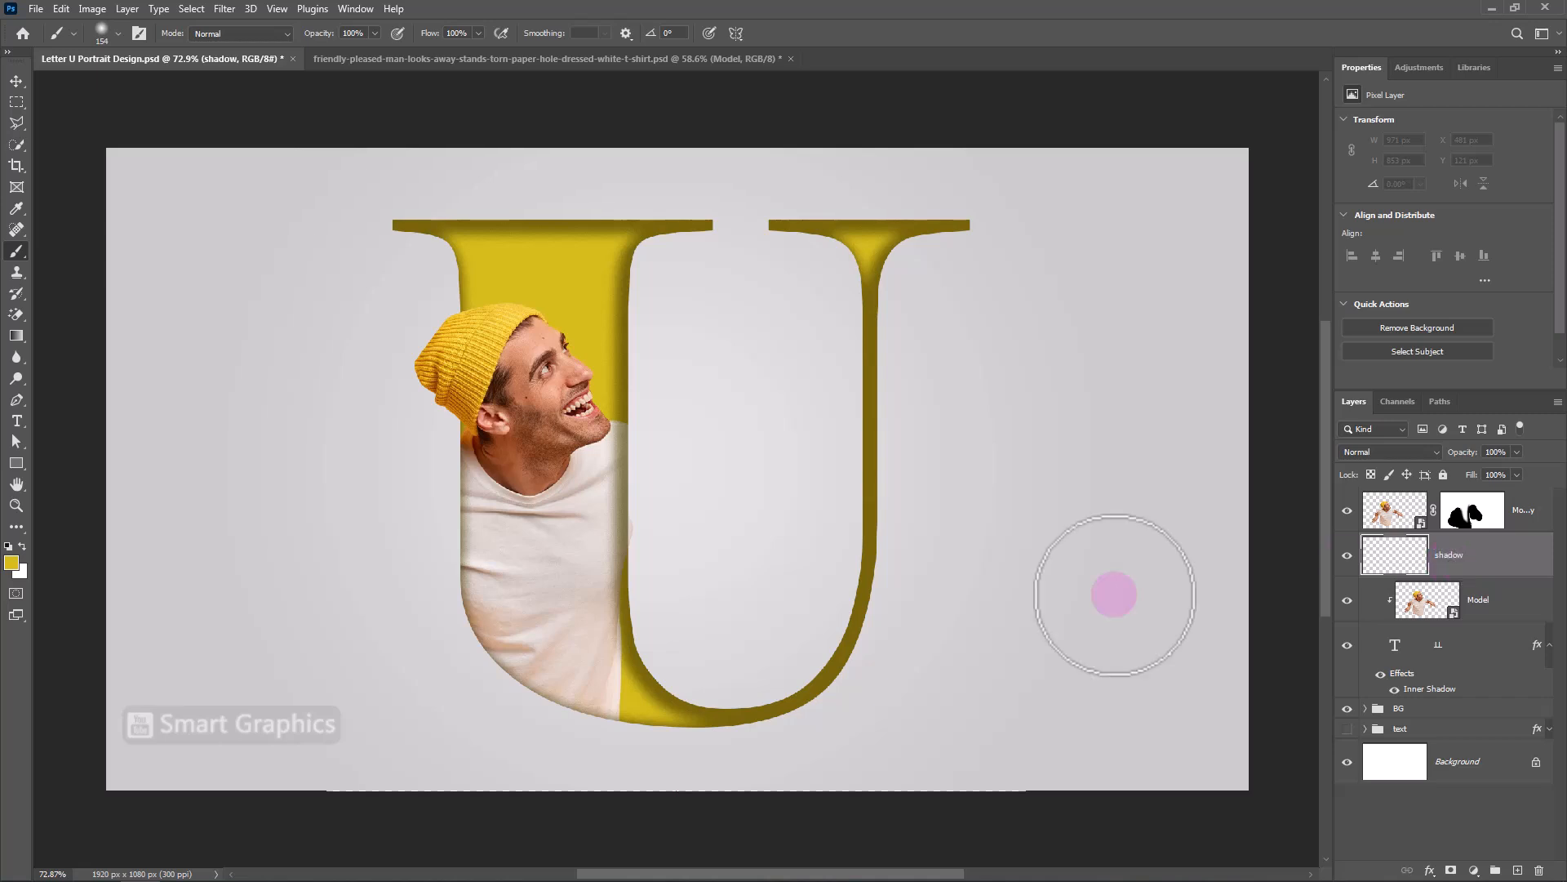
Step: Paint a dark brown shadow behind the yellow beanie with a Soft Round brush, and set the shadow layer's opacity to 68%
{"action": "left_click", "coordinate": [12, 560]}
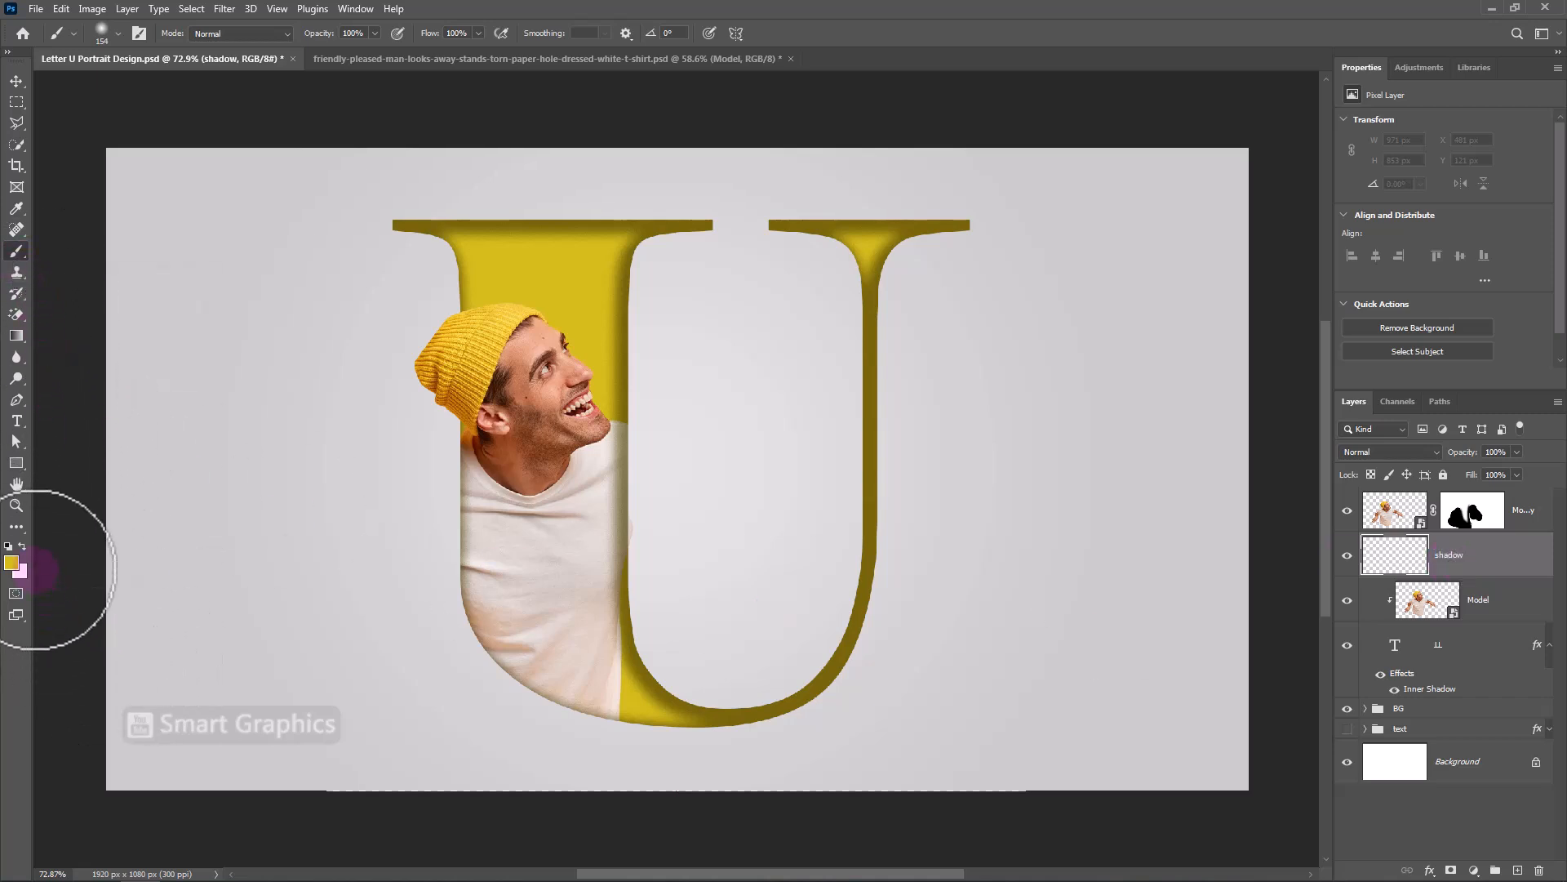
{"action": "left_click", "coordinate": [641, 231]}
{"action": "left_click_drag", "start_coordinate": [1307, 551], "coordinate": [1308, 588]}
{"action": "left_click", "coordinate": [1465, 423]}
{"action": "key", "text": "b"}
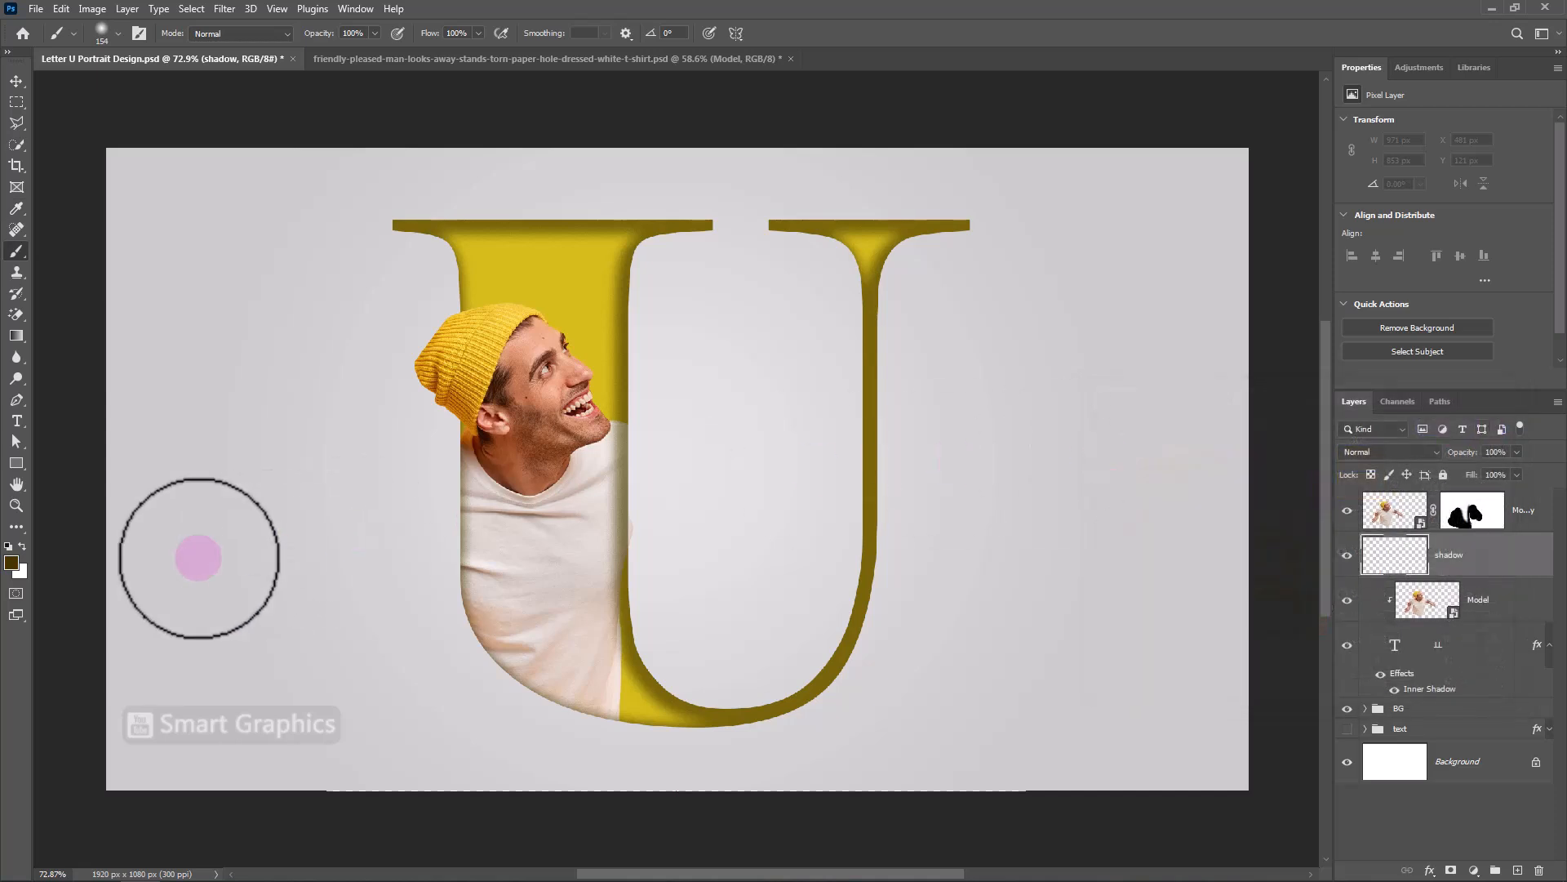
{"action": "right_click", "coordinate": [228, 471]}
{"action": "double_click", "coordinate": [297, 653]}
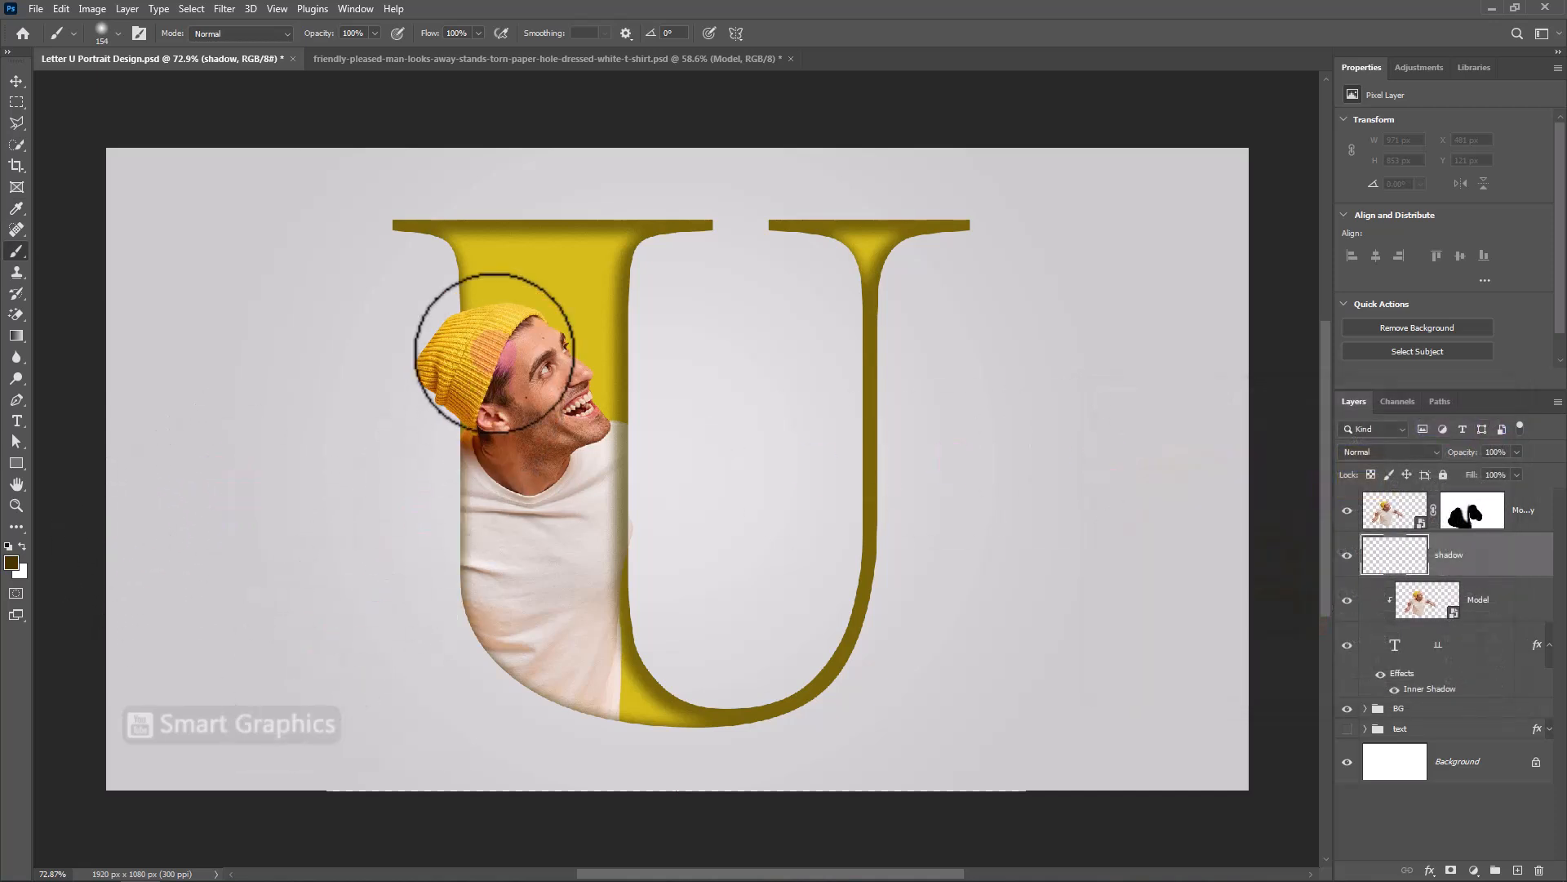
{"action": "mouse_move", "coordinate": [485, 336]}
{"action": "left_mouse_down"}
{"action": "mouse_move", "coordinate": [445, 350]}
{"action": "mouse_move", "coordinate": [450, 334]}
{"action": "mouse_move", "coordinate": [432, 370]}
{"action": "mouse_move", "coordinate": [488, 439]}
{"action": "left_mouse_up"}
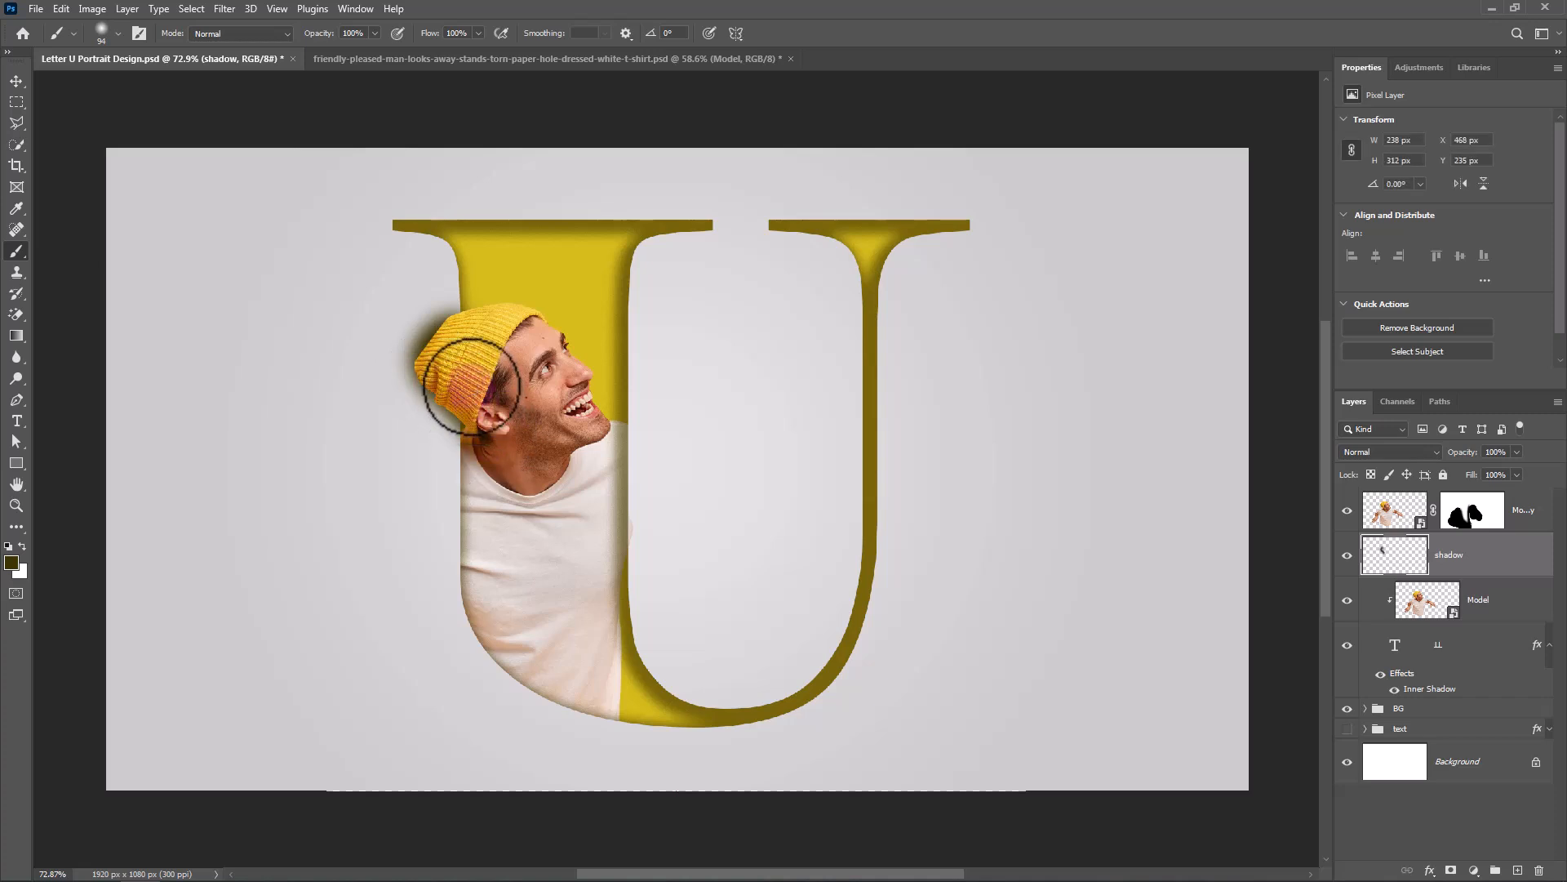
{"action": "left_click_drag", "start_coordinate": [1467, 453], "coordinate": [1433, 454]}
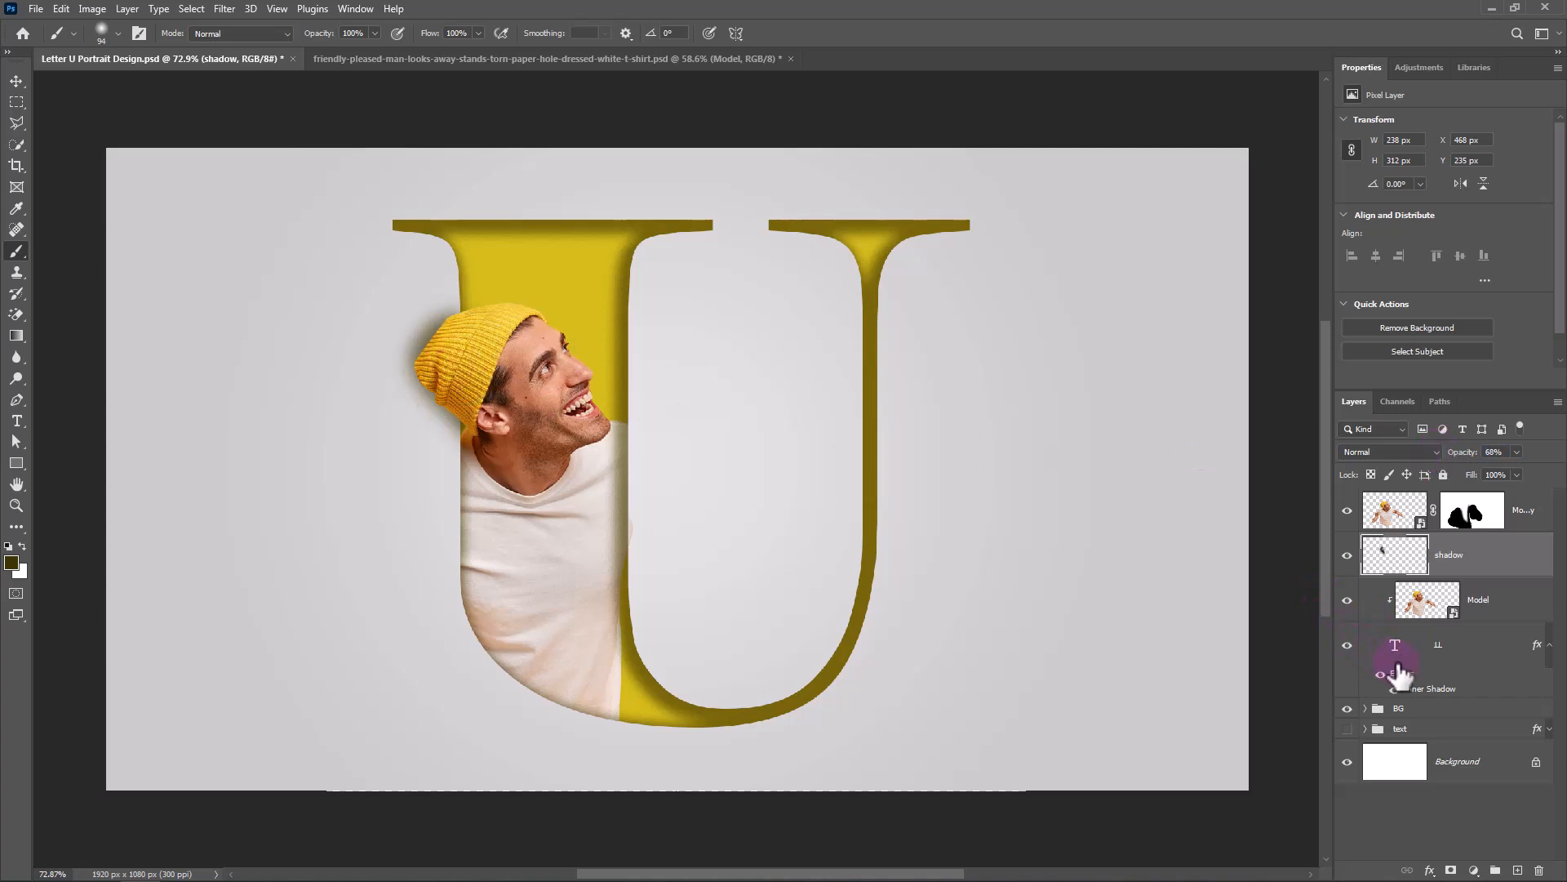
Step: Show the text group and move it to the top of the layer stack
{"action": "left_click_drag", "start_coordinate": [1351, 739], "coordinate": [1466, 493]}
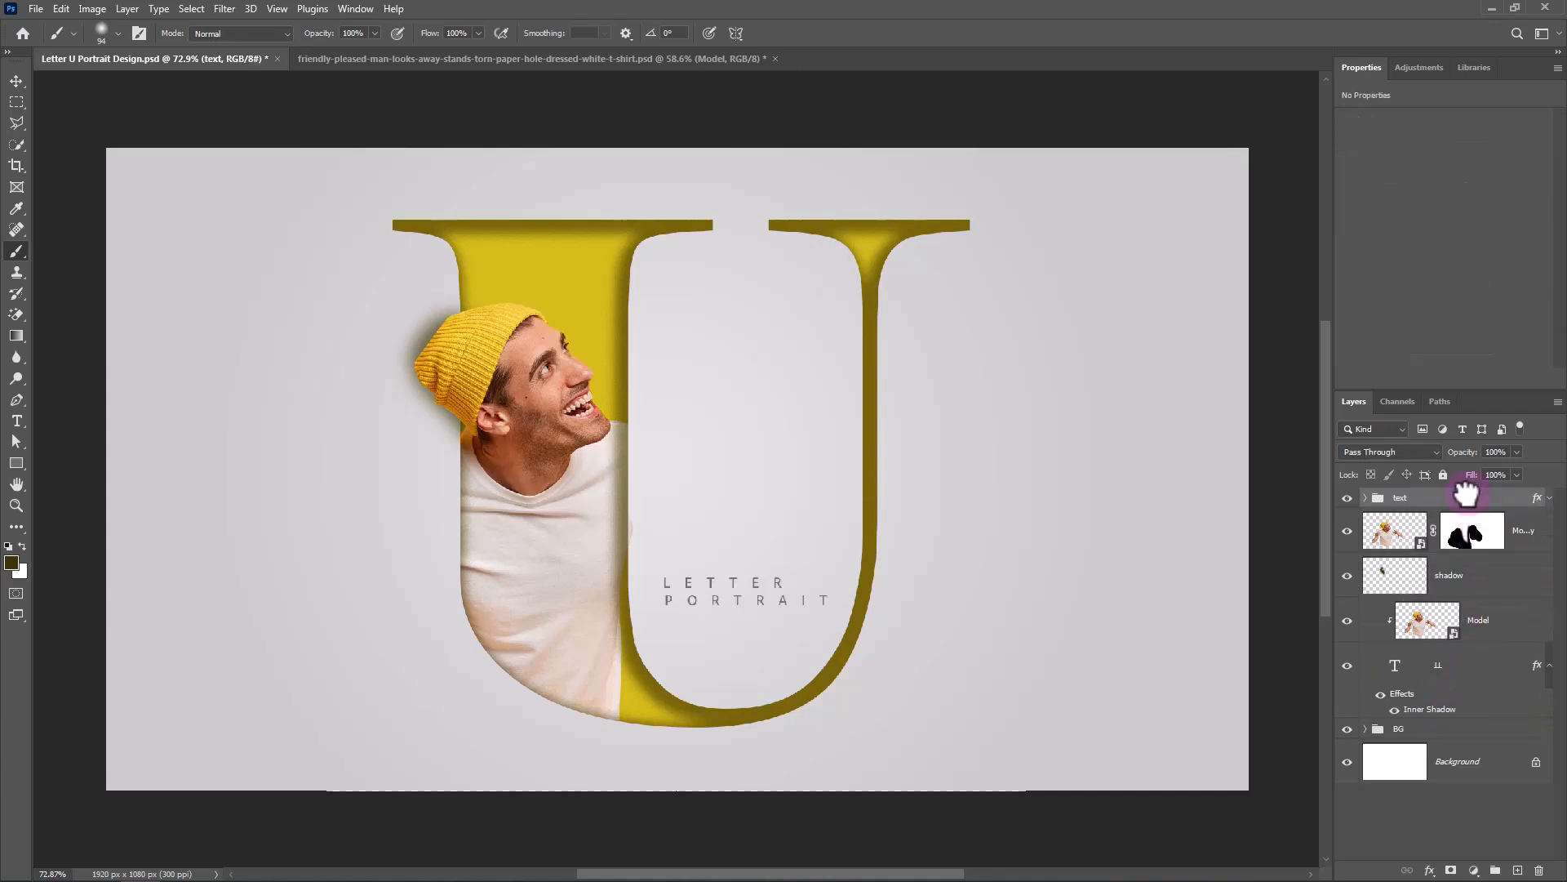